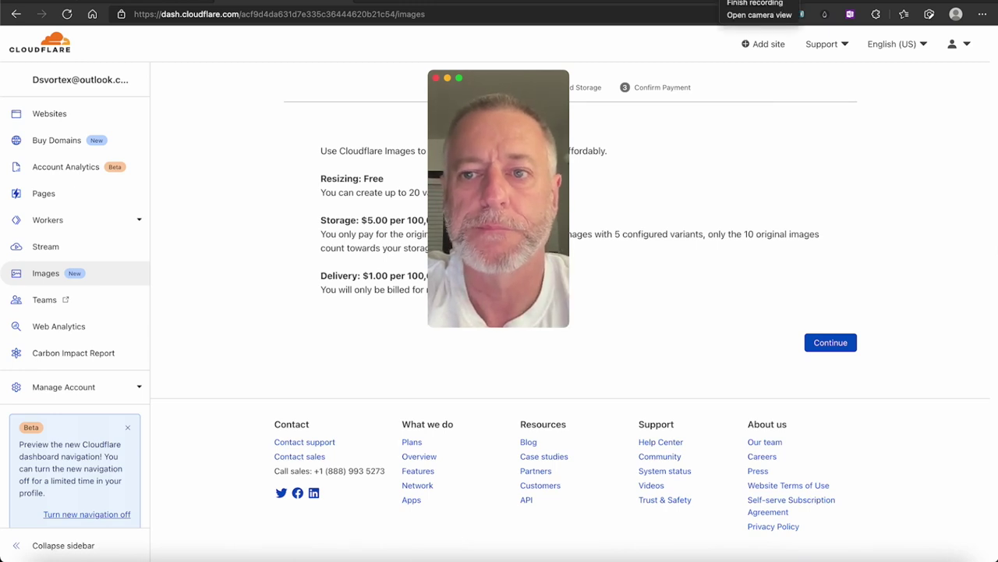
- Leave the Images pricing page and return to the Websites account home
click(49, 113)
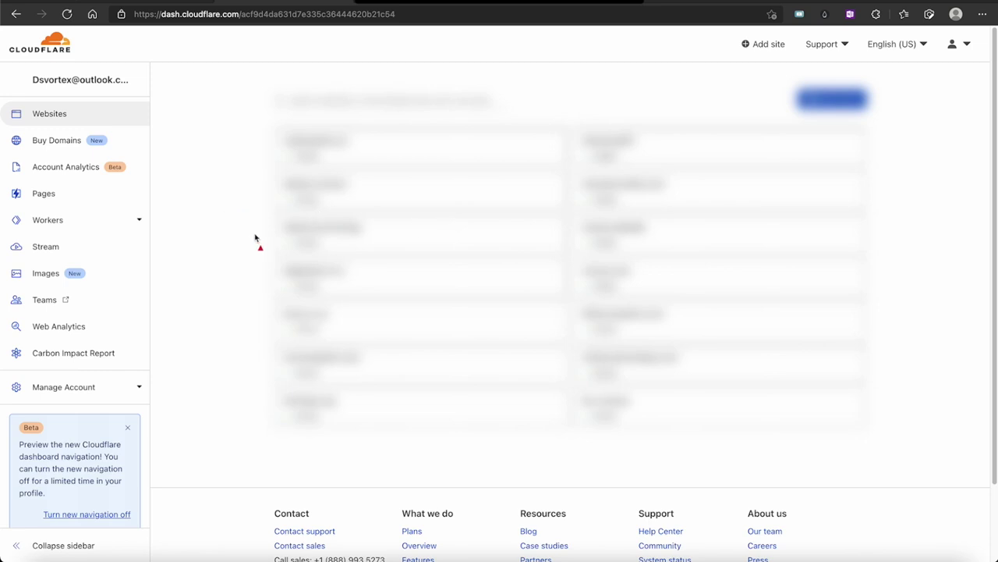
- Open the Images service to view its resizing, storage and delivery pricing
drag(257, 270, 97, 273)
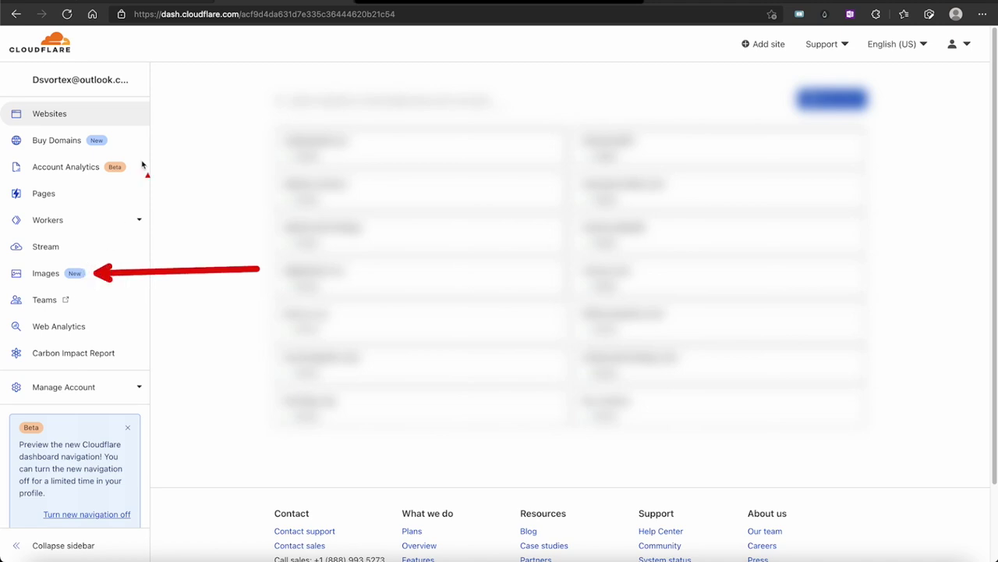
click(37, 275)
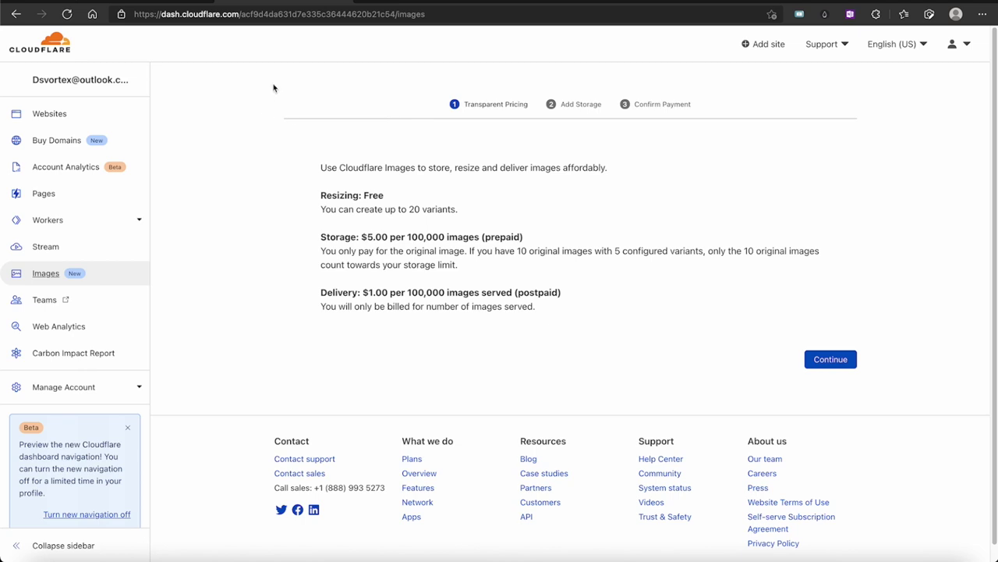
click(219, 197)
drag(219, 197, 301, 200)
mouse_move(237, 255)
mouse_down()
mouse_move(281, 258)
mouse_move(305, 243)
mouse_up()
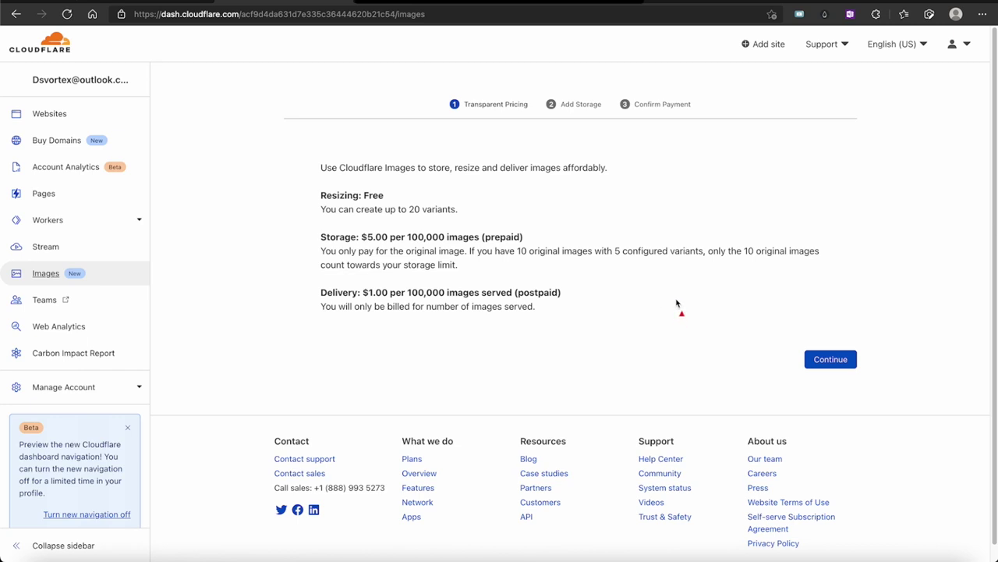
drag(677, 303, 573, 264)
drag(234, 293, 306, 296)
drag(565, 320, 552, 309)
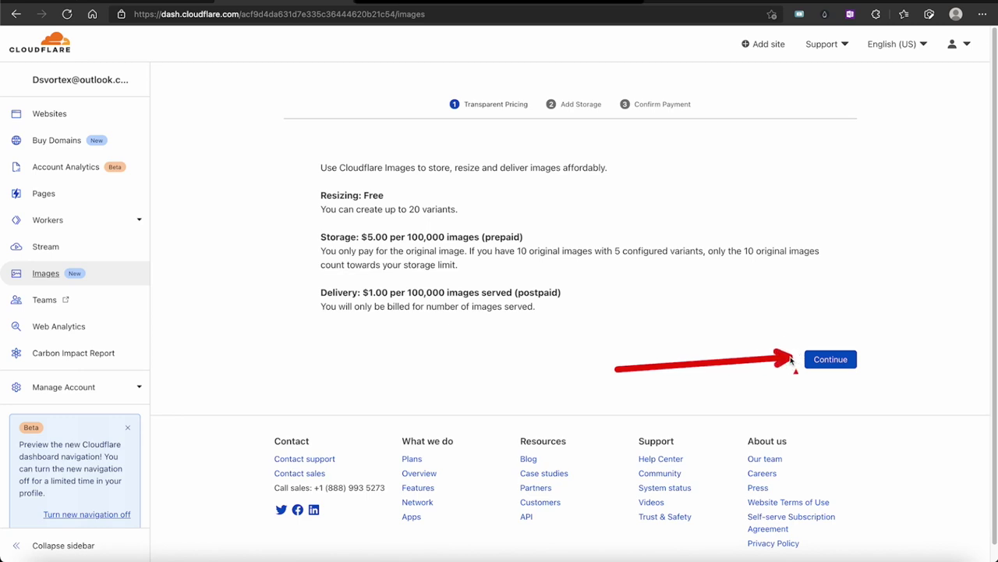
- Continue past the pricing overview to Add Storage, keeping the 100,000 images $5/month tier
click(838, 361)
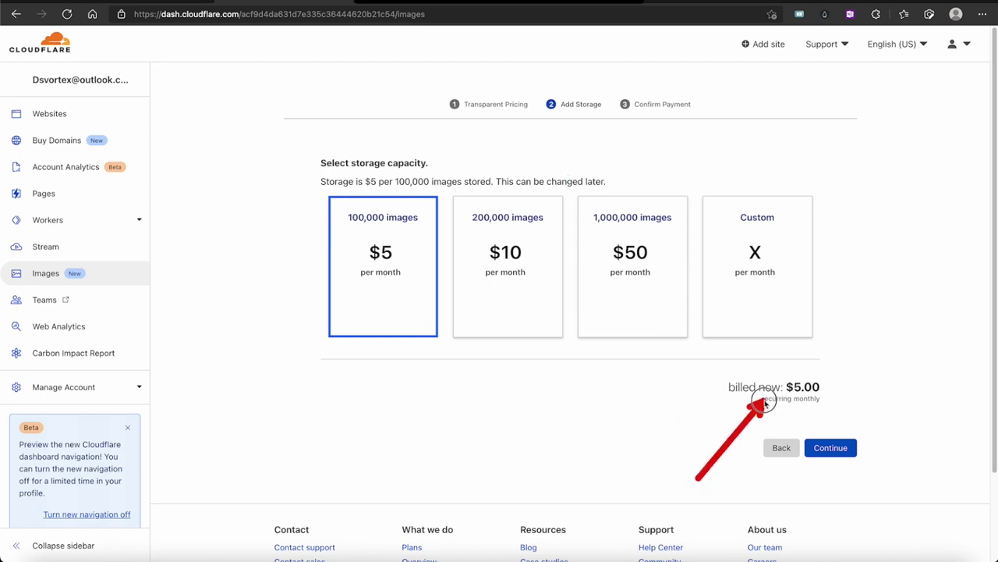
- Confirm the $5.00 monthly 100,000-image storage plan and purchase it
click(838, 450)
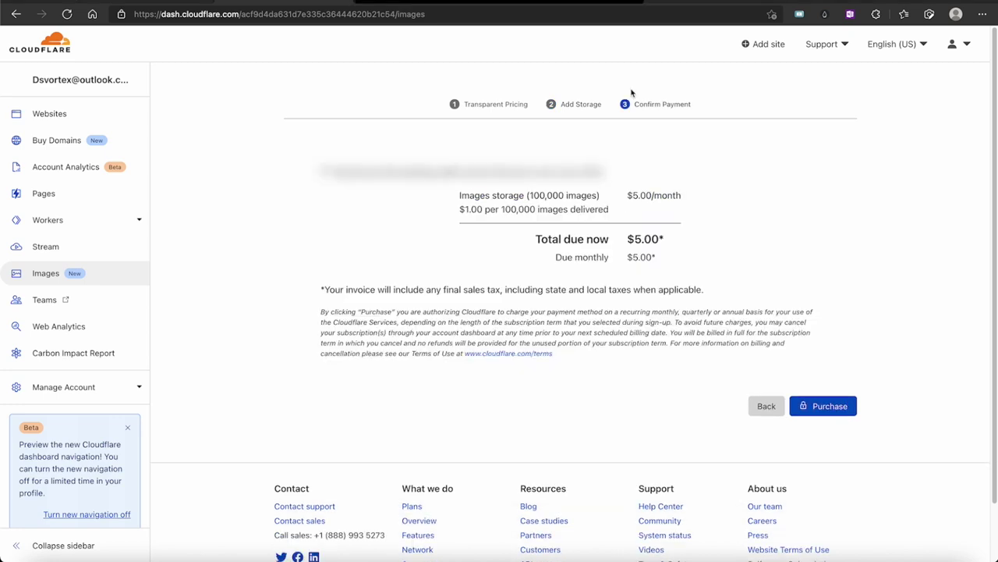
drag(320, 223, 512, 235)
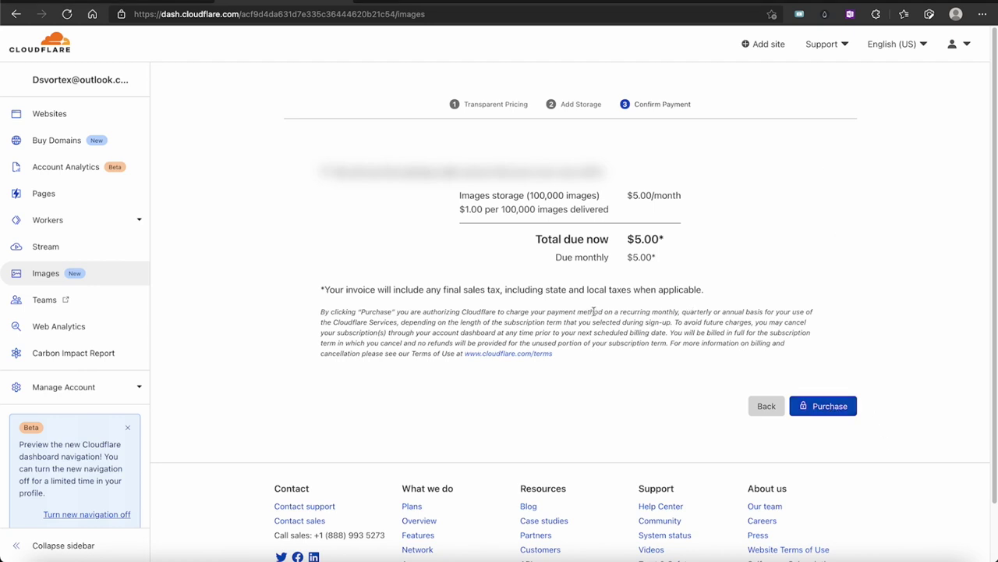
click(828, 407)
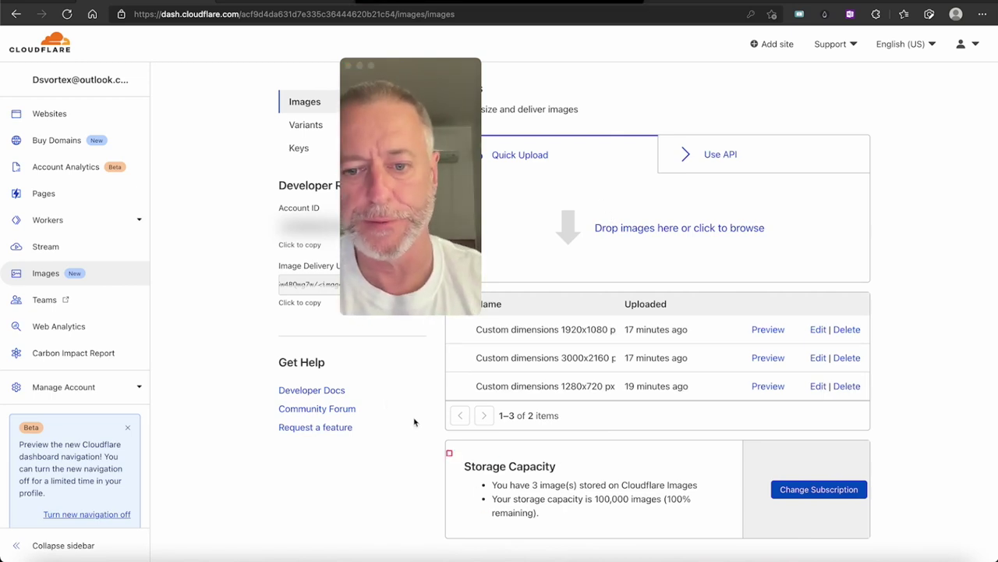
click(388, 374)
drag(388, 375, 425, 374)
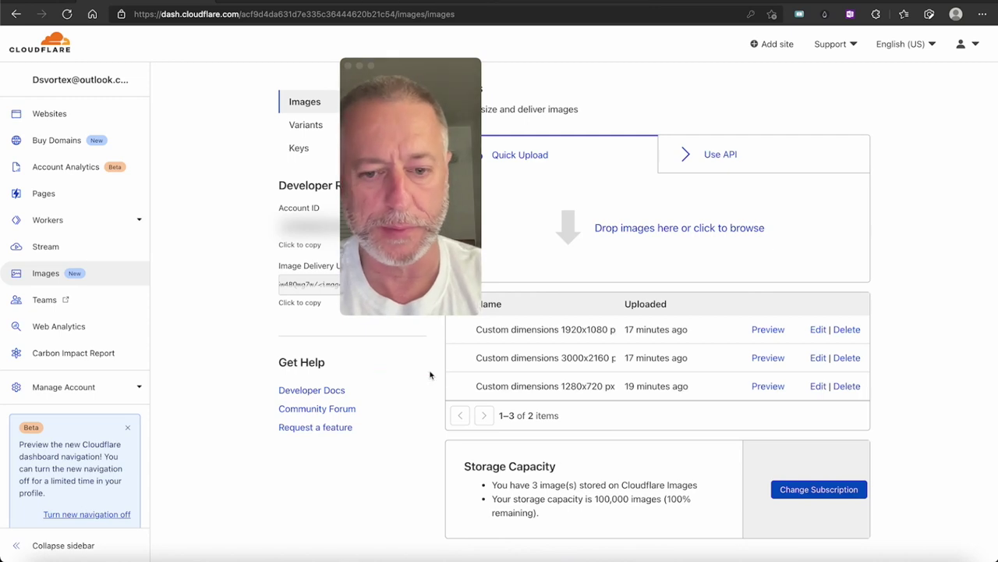
click(394, 396)
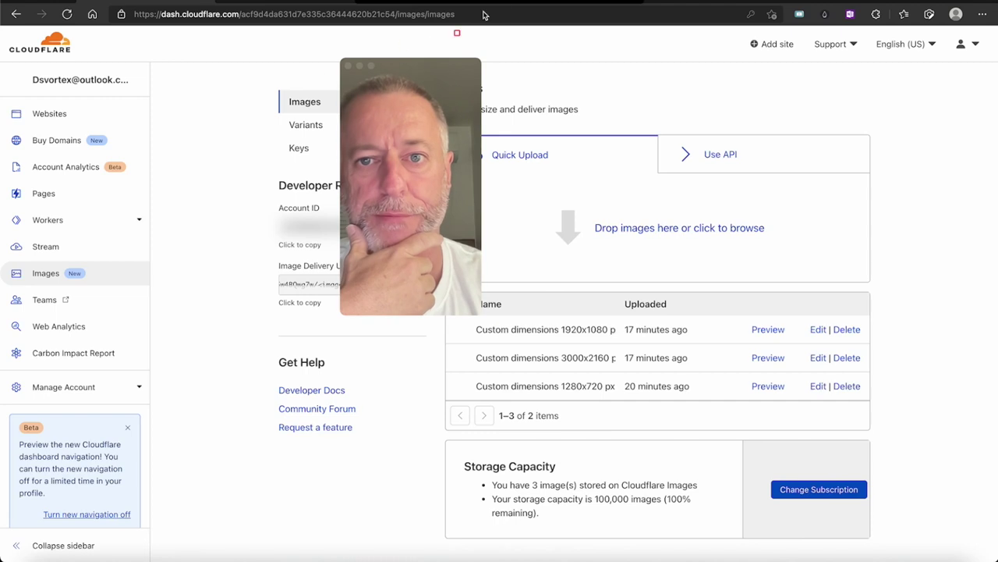
drag(373, 336, 555, 330)
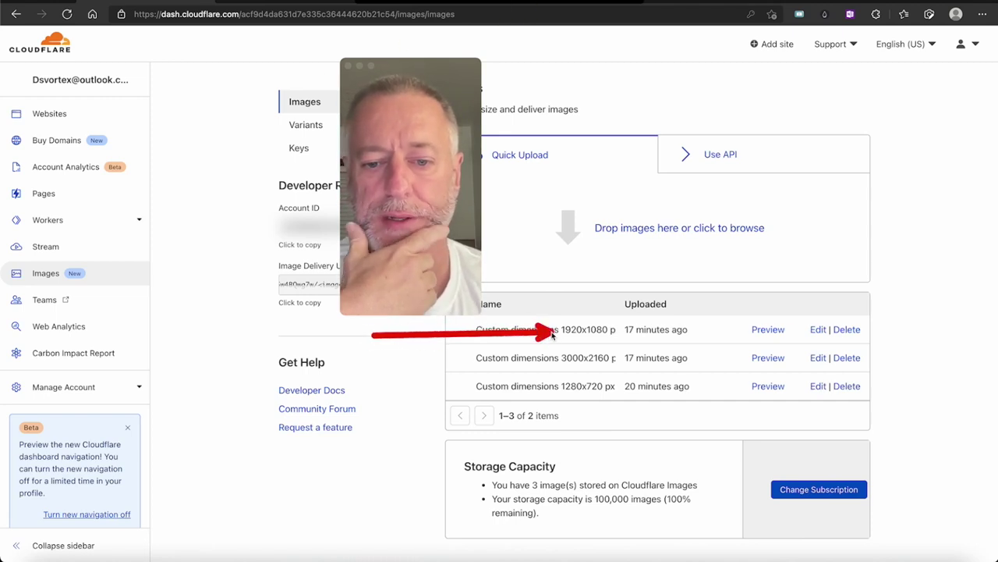
mouse_move(407, 363)
mouse_down()
mouse_move(523, 352)
mouse_move(556, 361)
mouse_up()
mouse_move(395, 392)
mouse_down()
mouse_move(485, 382)
mouse_move(546, 390)
mouse_up()
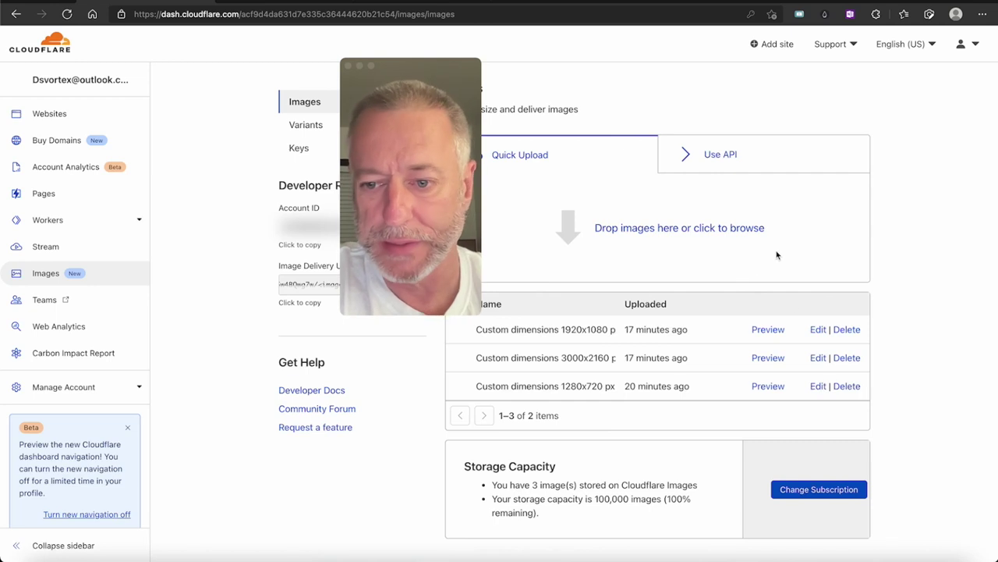
click(768, 330)
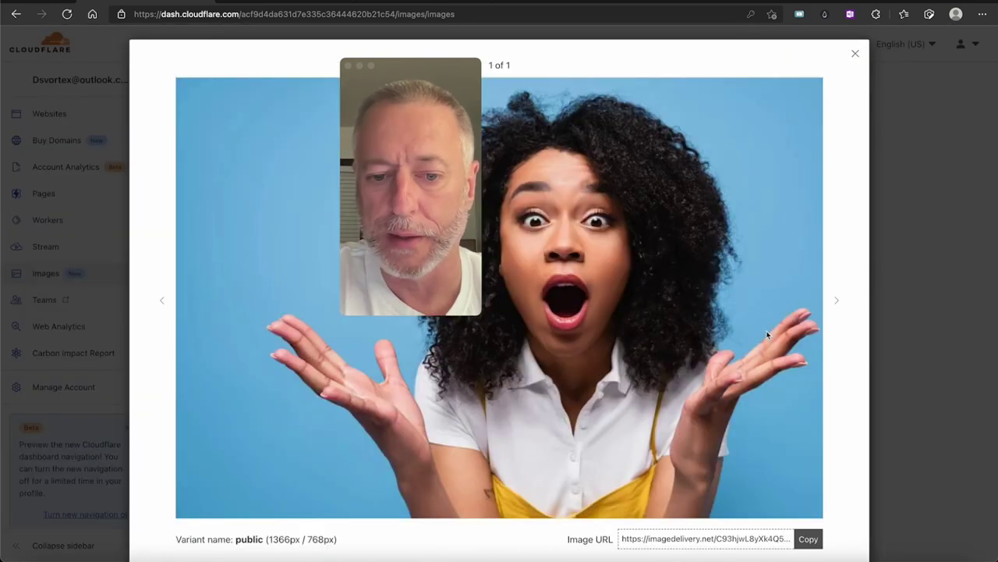
scroll(625, 355, down, 1)
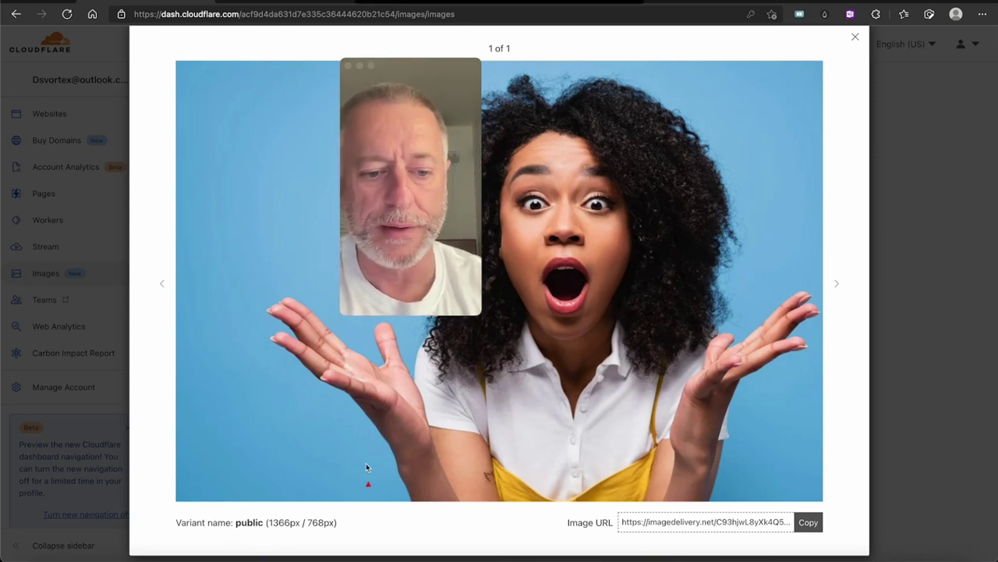
mouse_move(411, 409)
mouse_down()
mouse_move(263, 503)
mouse_move(274, 506)
mouse_up()
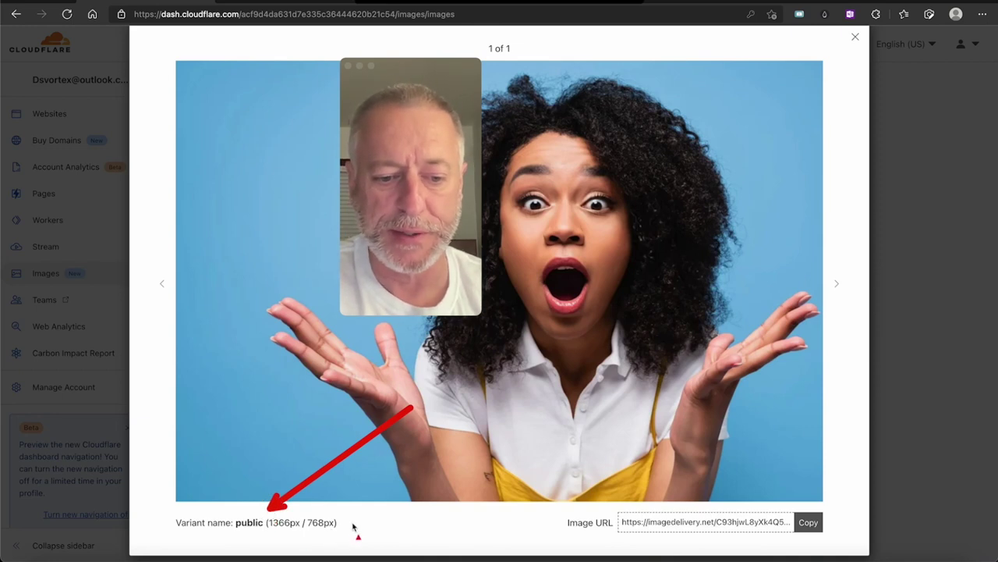
drag(449, 534, 355, 529)
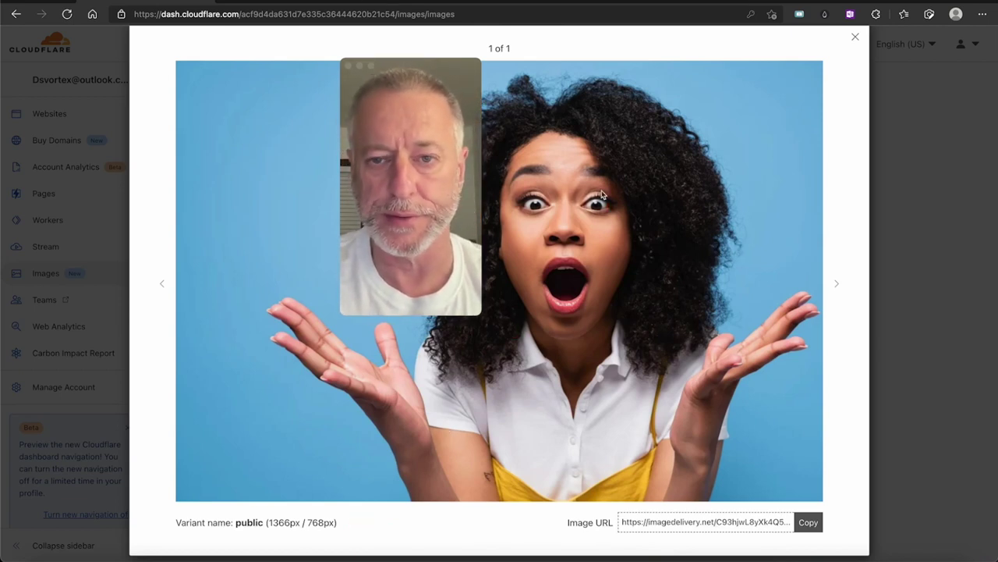
click(856, 38)
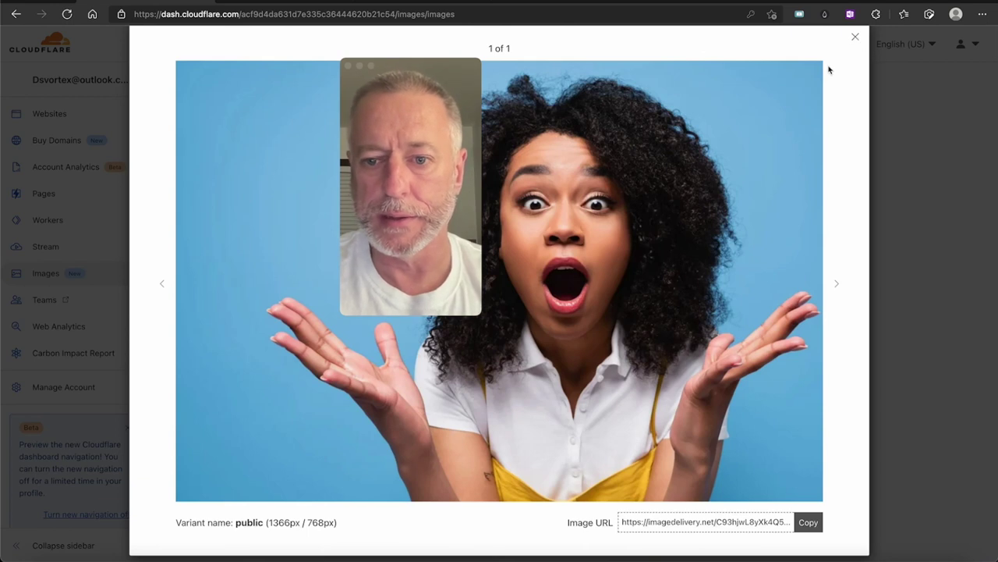
click(856, 38)
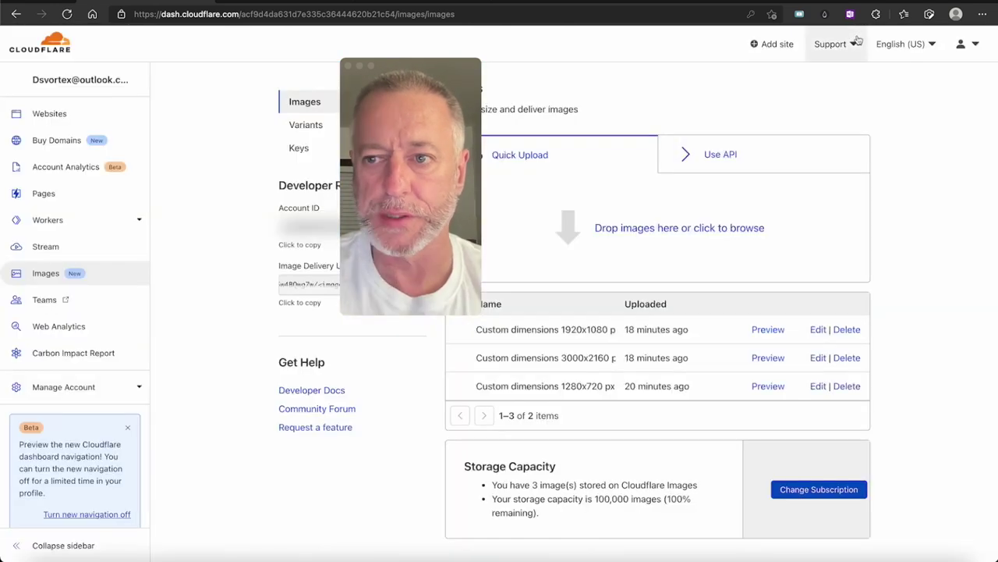
click(768, 360)
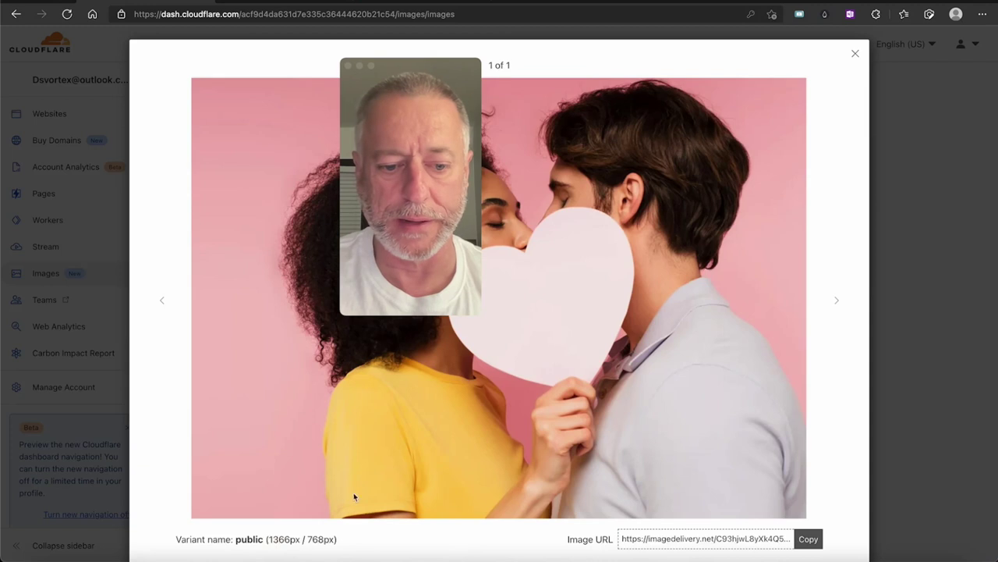
mouse_move(529, 445)
mouse_down()
mouse_move(475, 445)
mouse_move(367, 490)
mouse_move(341, 537)
mouse_up()
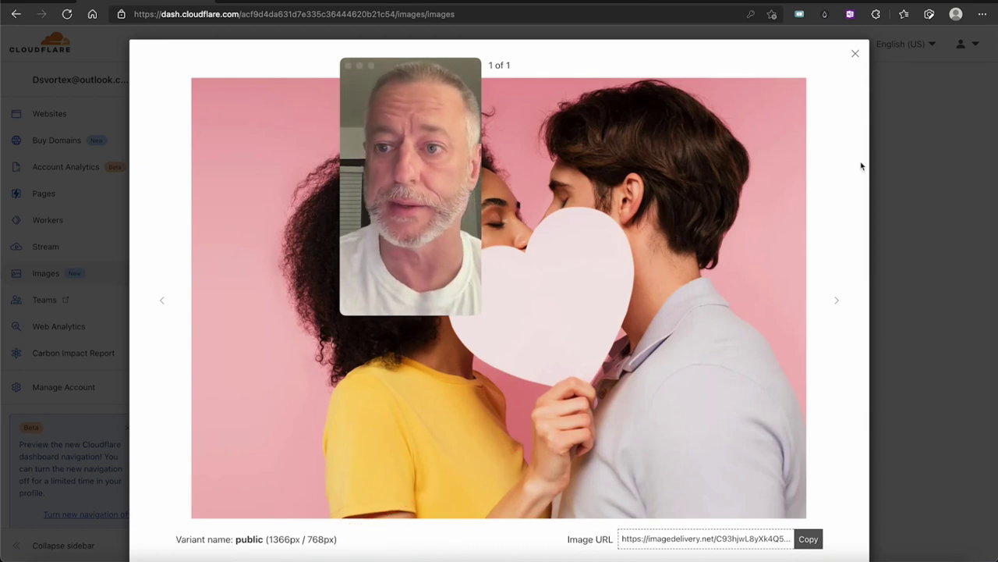
click(855, 55)
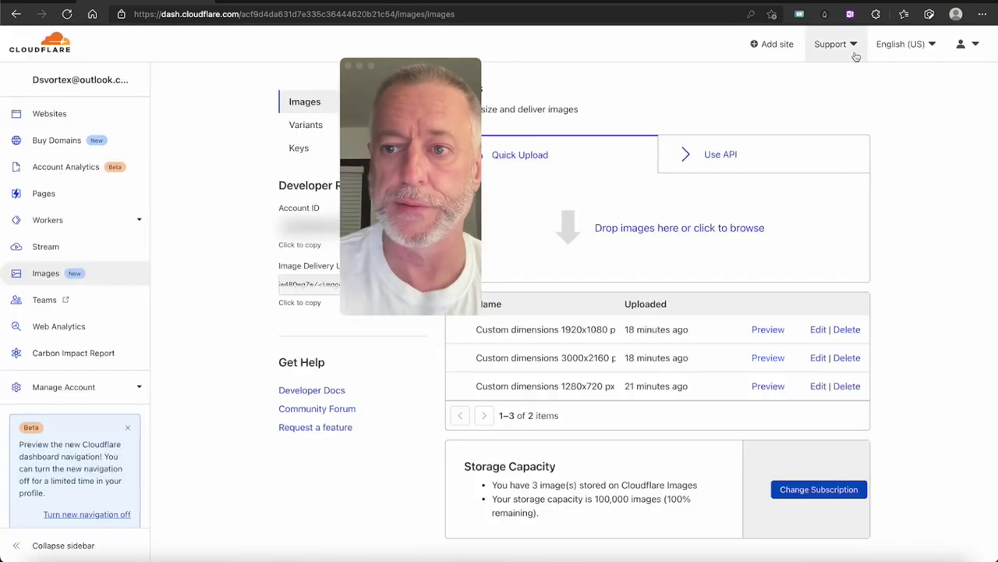
click(767, 385)
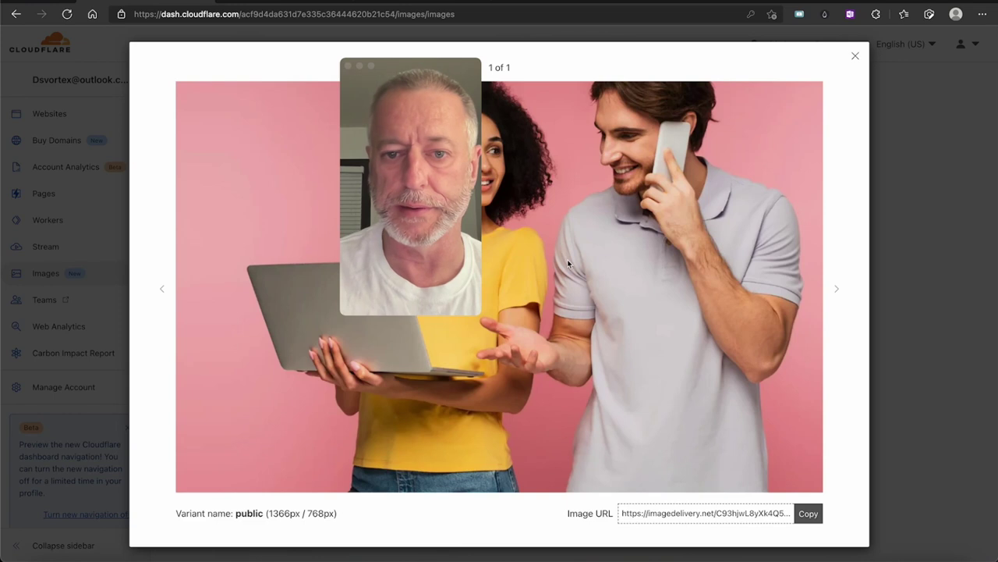
click(854, 56)
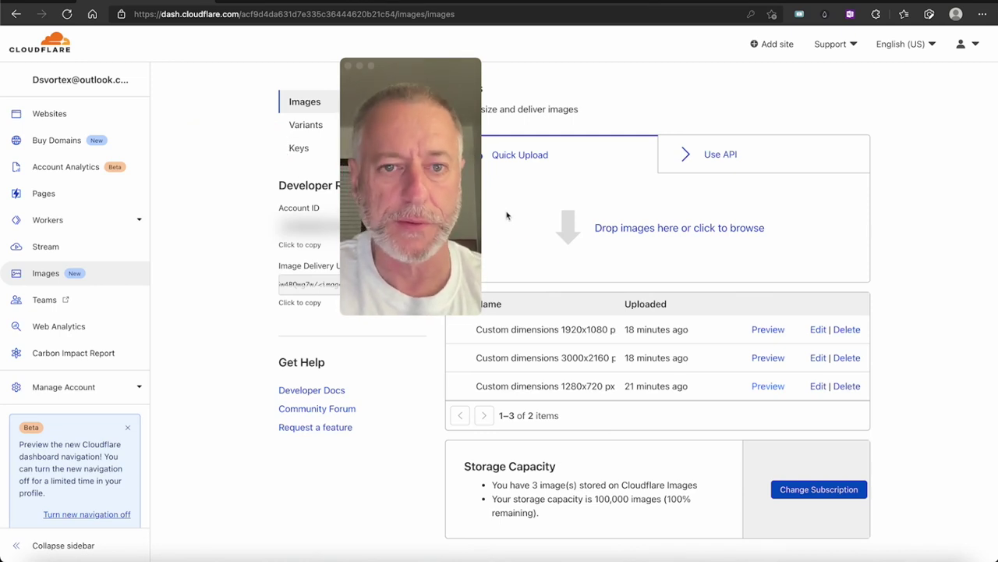
click(360, 66)
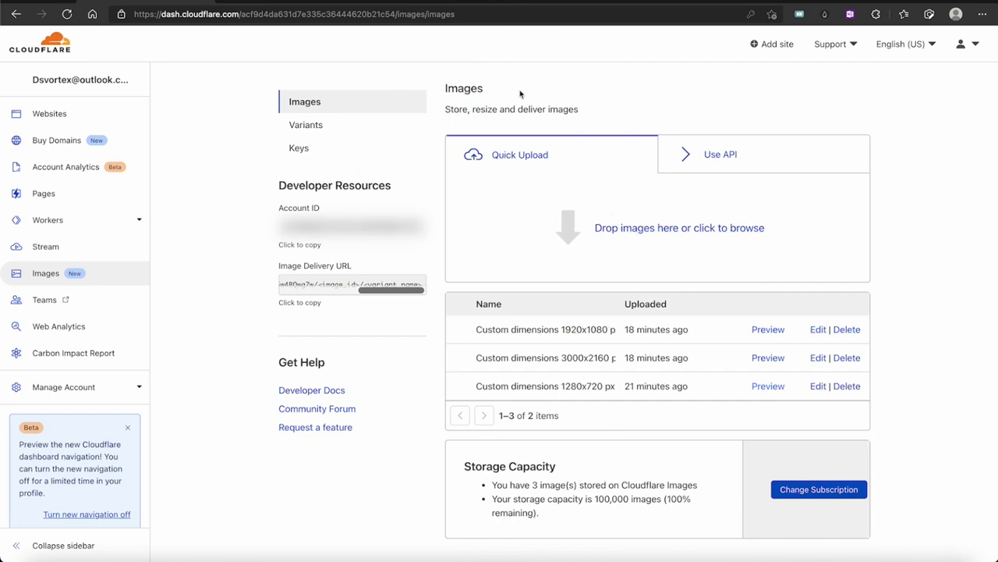
drag(585, 42, 600, 213)
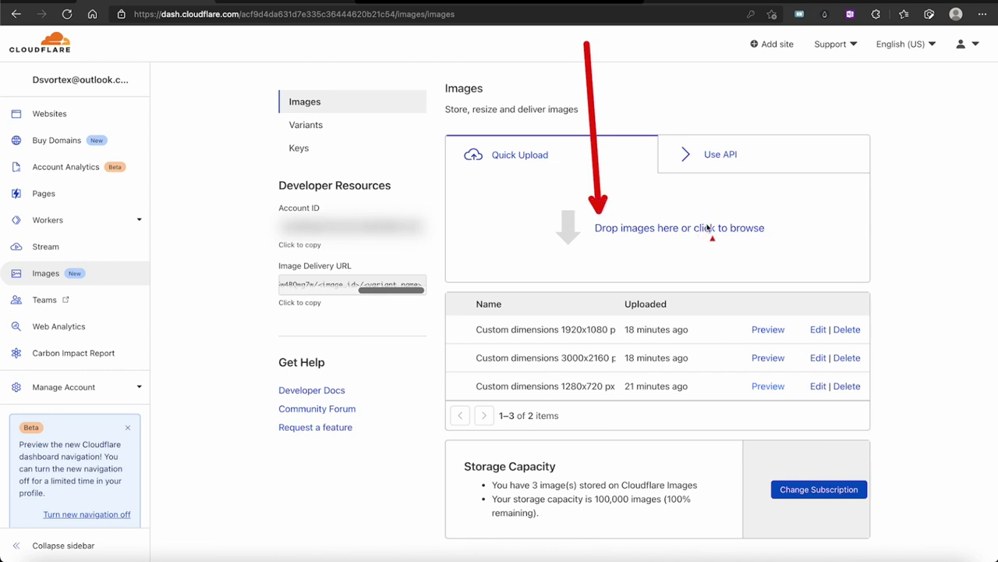
drag(935, 169, 767, 160)
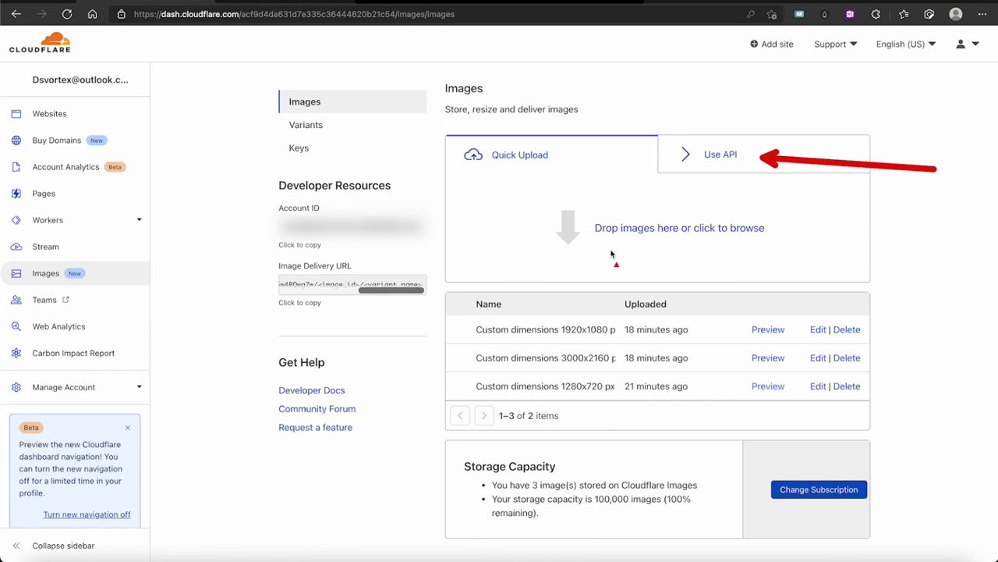
mouse_move(413, 220)
mouse_down()
mouse_move(448, 266)
mouse_move(529, 323)
mouse_up()
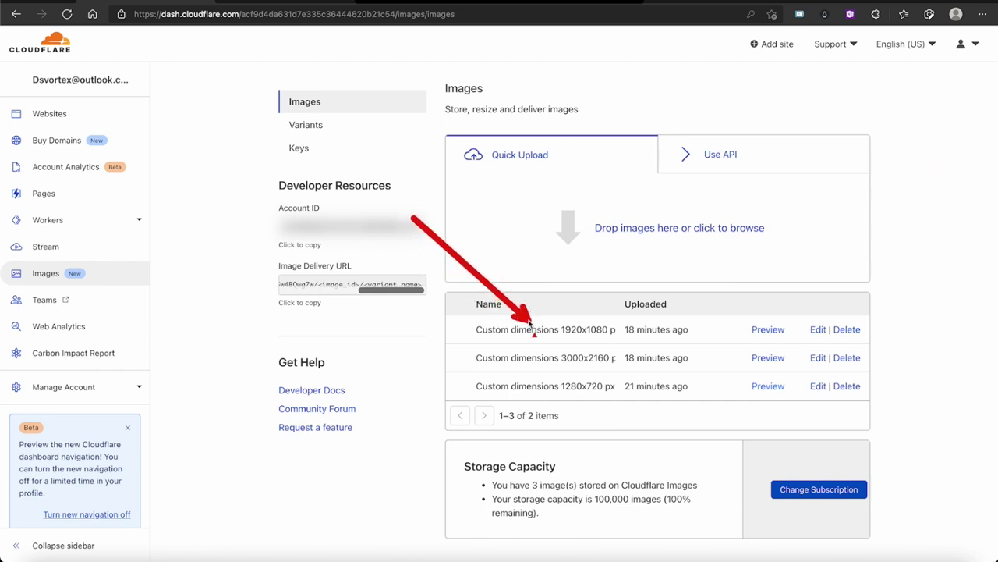
drag(328, 510, 459, 476)
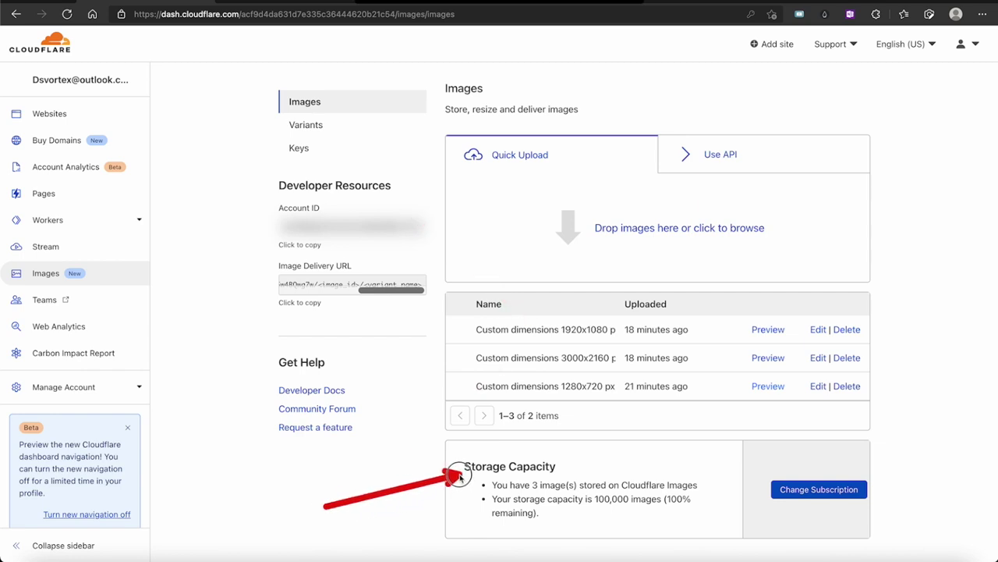
drag(459, 477, 461, 478)
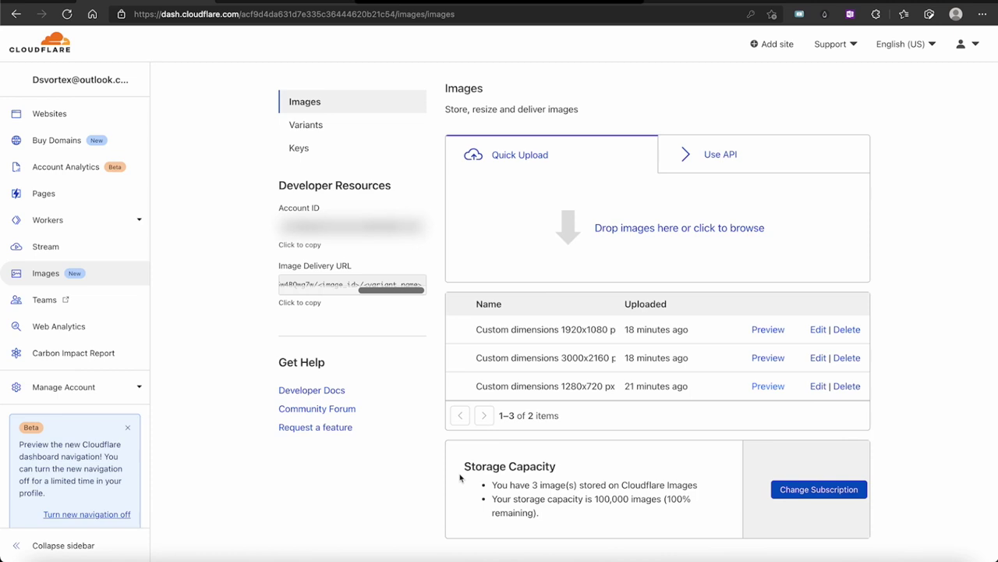
drag(461, 478, 527, 486)
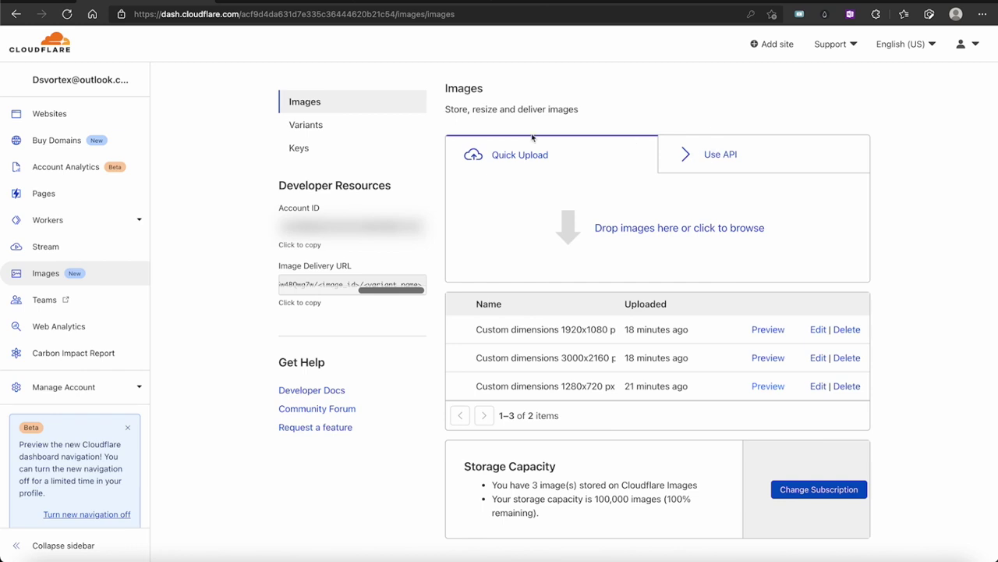
- Show the Images Variants list, which holds only the public variant
click(307, 127)
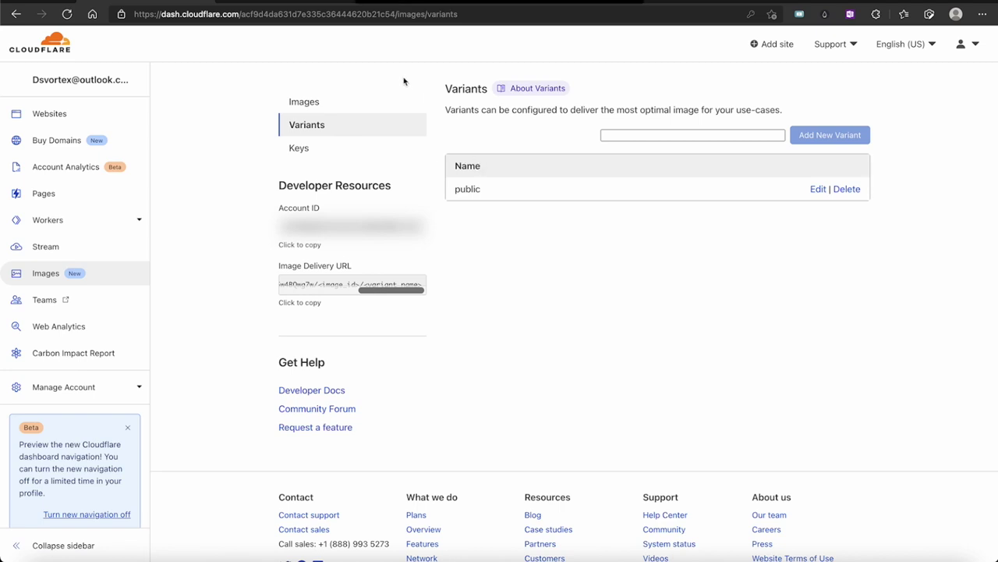
click(465, 177)
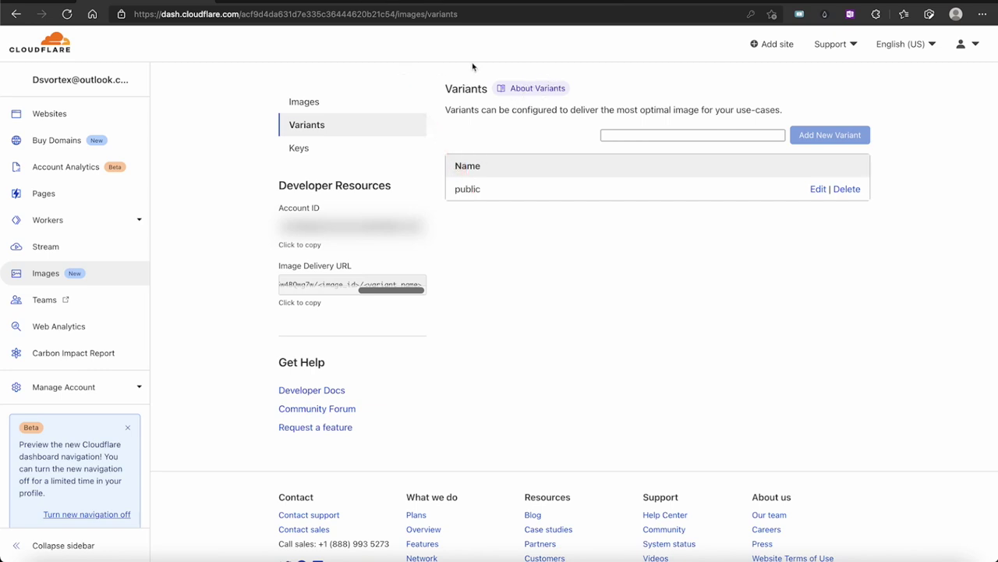
- Switch to the Cloudflare Docs tab and scroll through the Serve images page
key(ctrl+Tab)
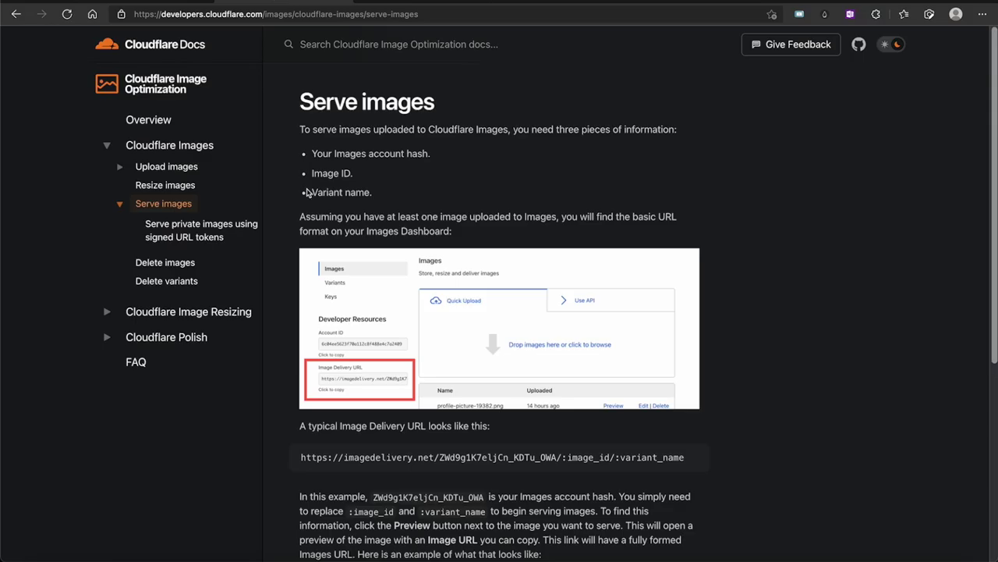
scroll(486, 209, down, 3)
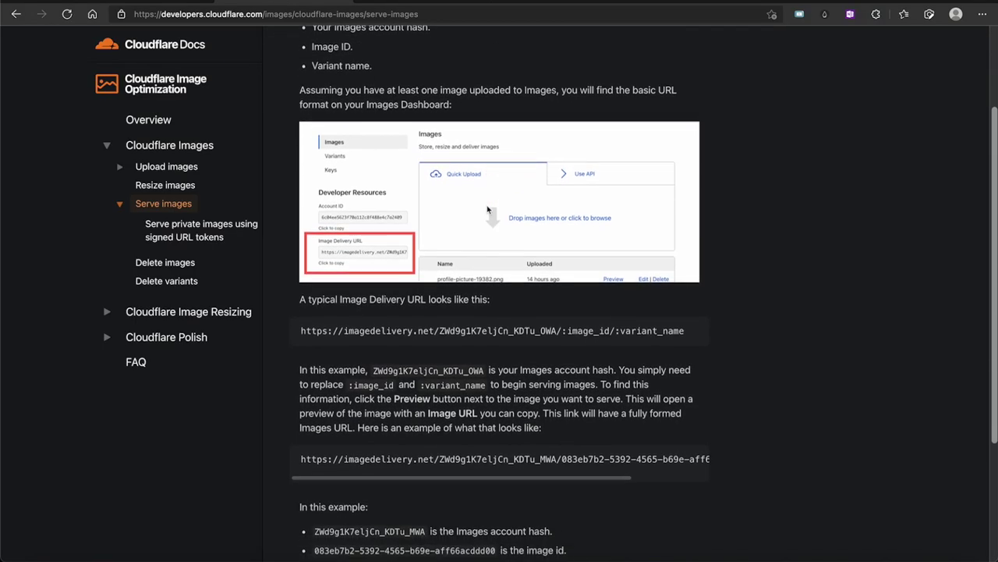
mouse_move(468, 183)
mouse_down()
mouse_move(188, 9)
mouse_move(235, 30)
mouse_up()
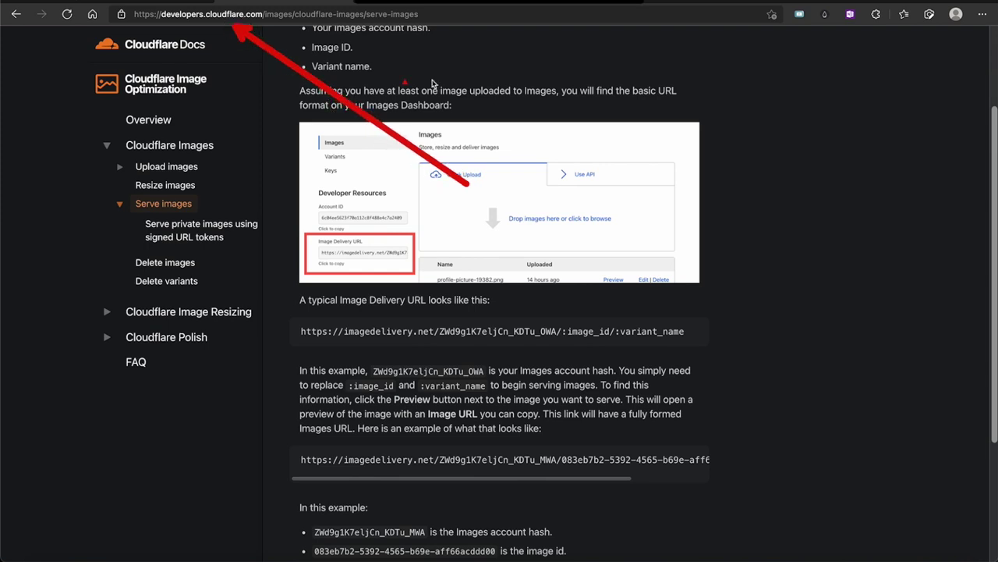
scroll(973, 318, down, 3)
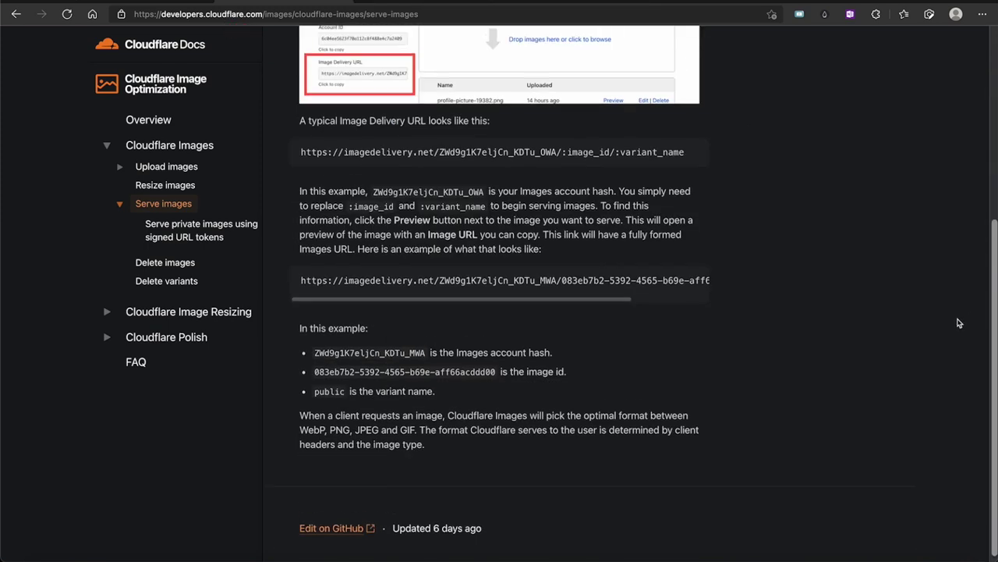
scroll(963, 321, up, 5)
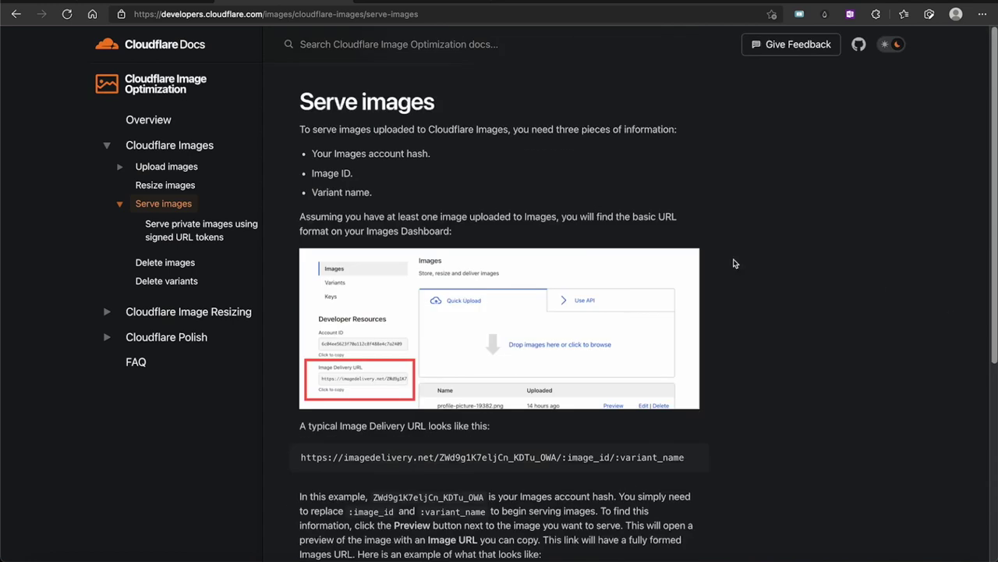
- Navigate via Cloudflare Images and Upload images docs to the Resize images Fit options table
click(151, 143)
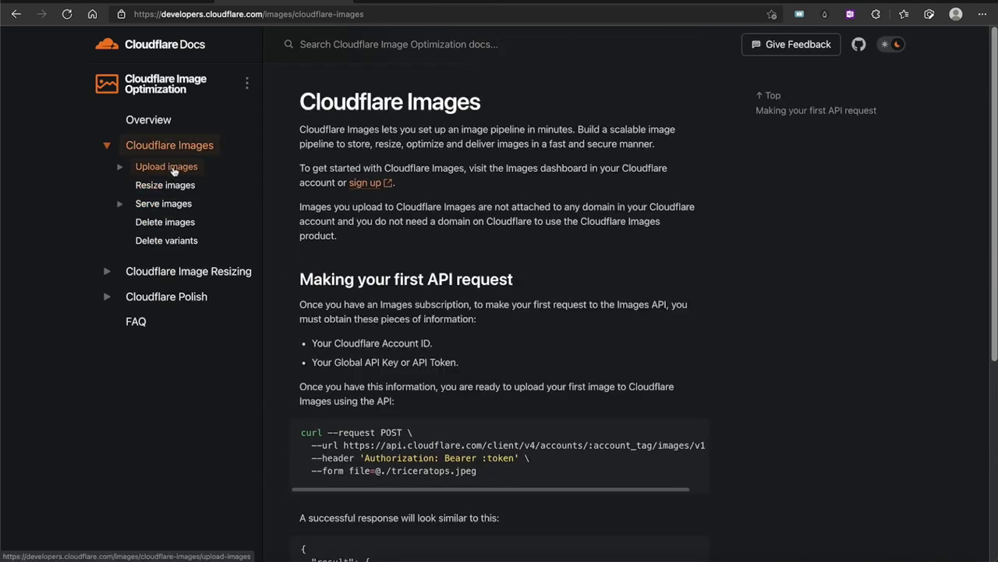
click(167, 167)
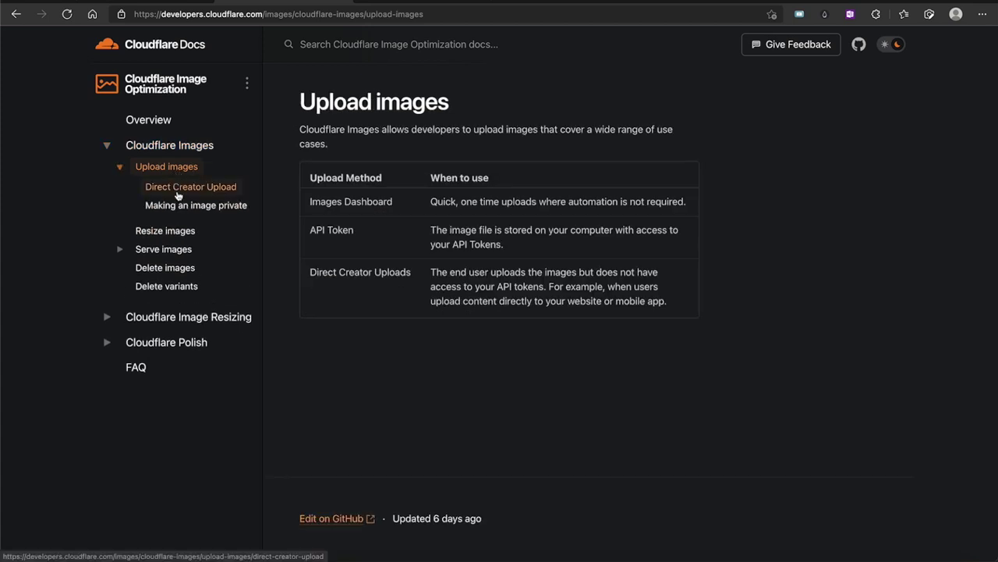
click(178, 194)
click(159, 166)
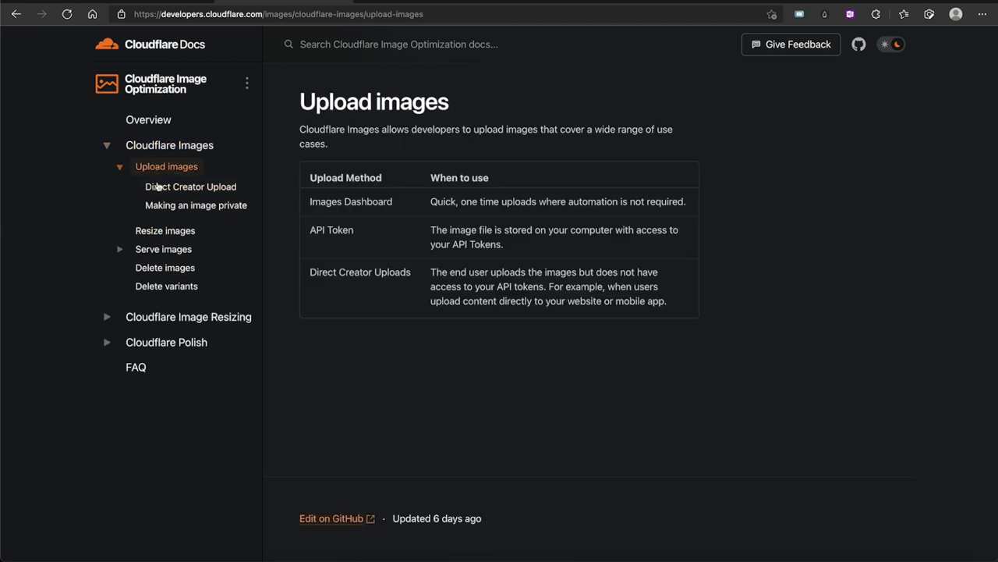
click(165, 232)
scroll(379, 365, down, 5)
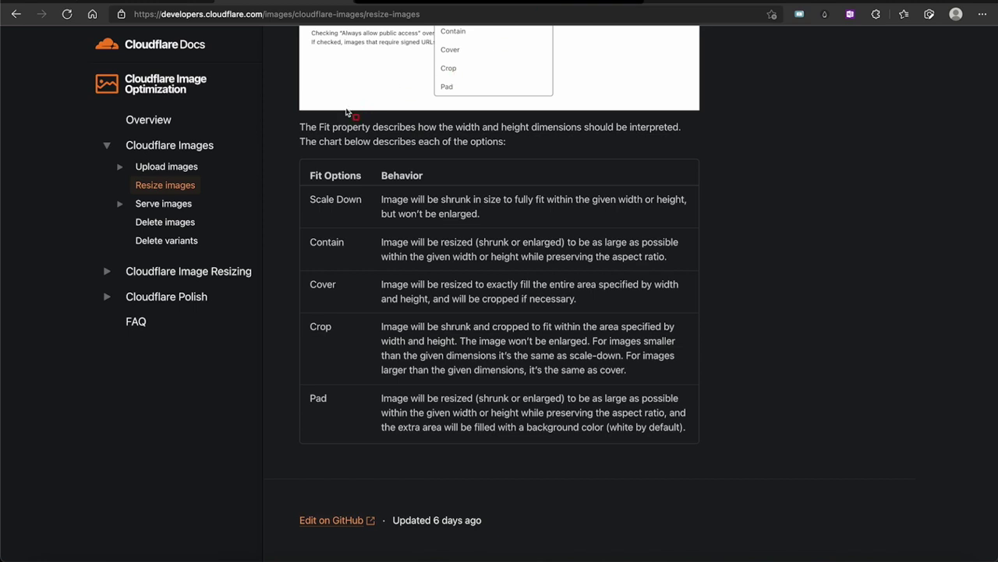
mouse_move(289, 160)
mouse_down()
mouse_move(559, 156)
mouse_move(648, 260)
mouse_move(707, 398)
mouse_move(718, 463)
mouse_up()
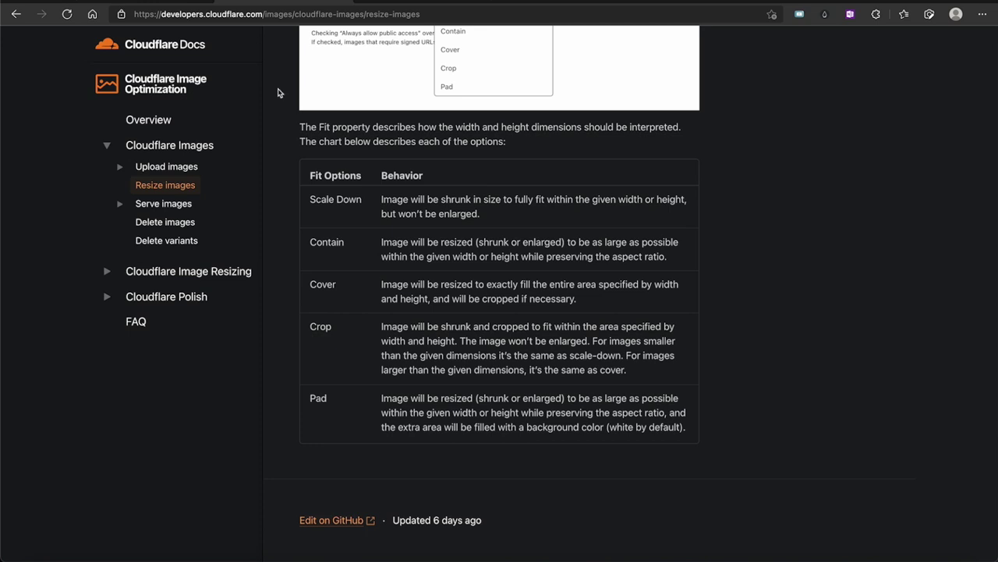
- Create variant 1 with Contain fit and save it
click(189, 4)
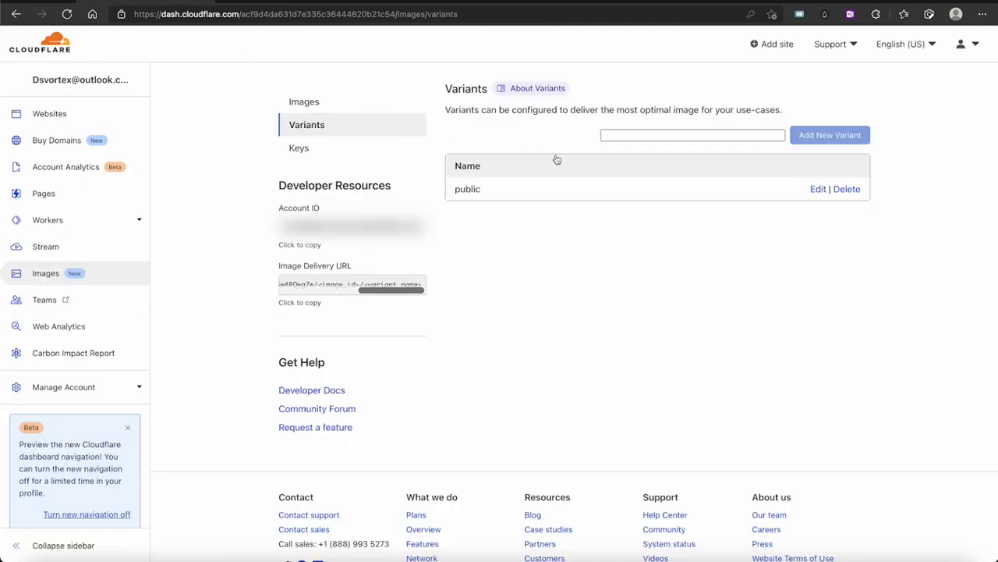
click(475, 137)
drag(475, 137, 582, 137)
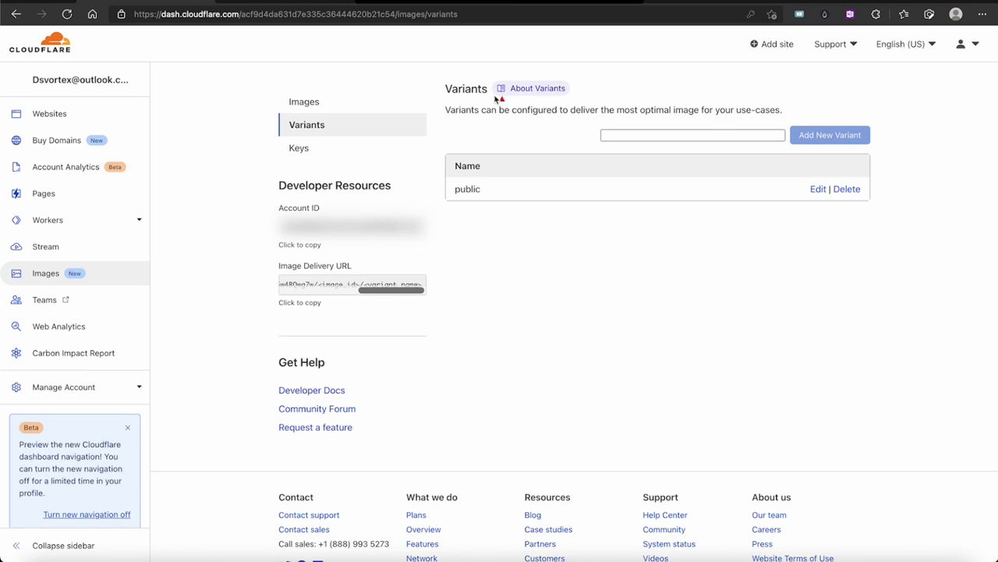
drag(486, 138, 594, 139)
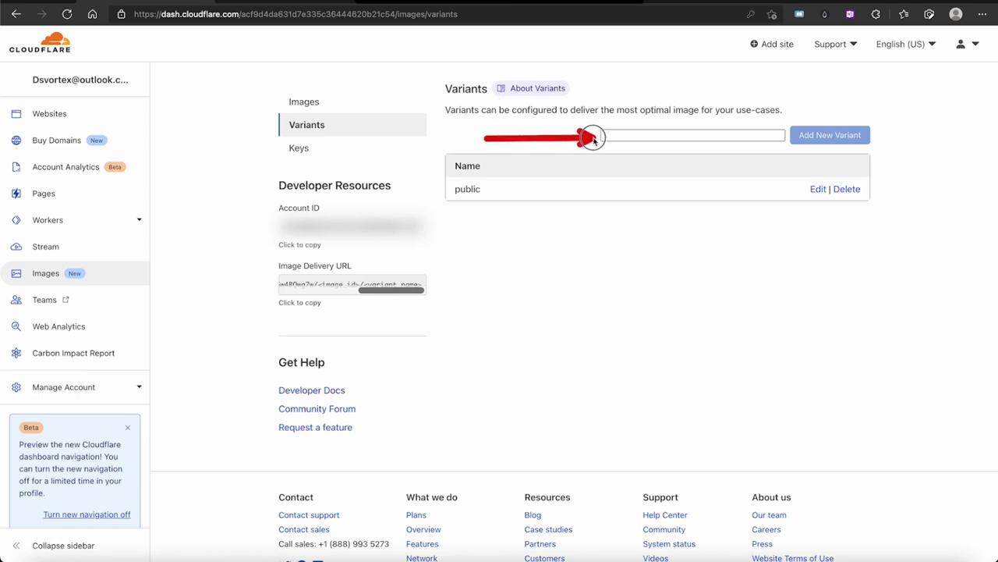
drag(593, 138, 595, 139)
drag(926, 128, 883, 137)
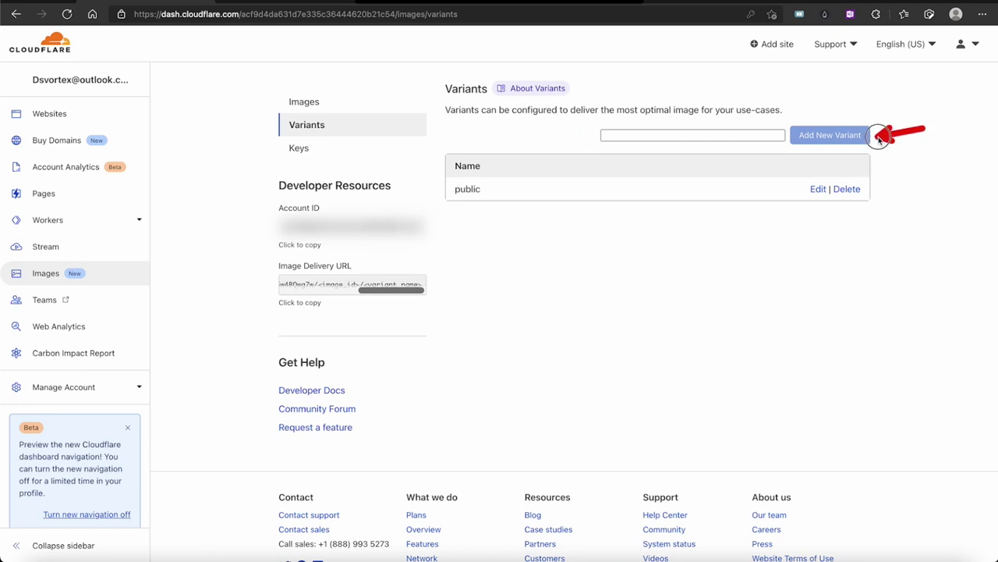
click(682, 136)
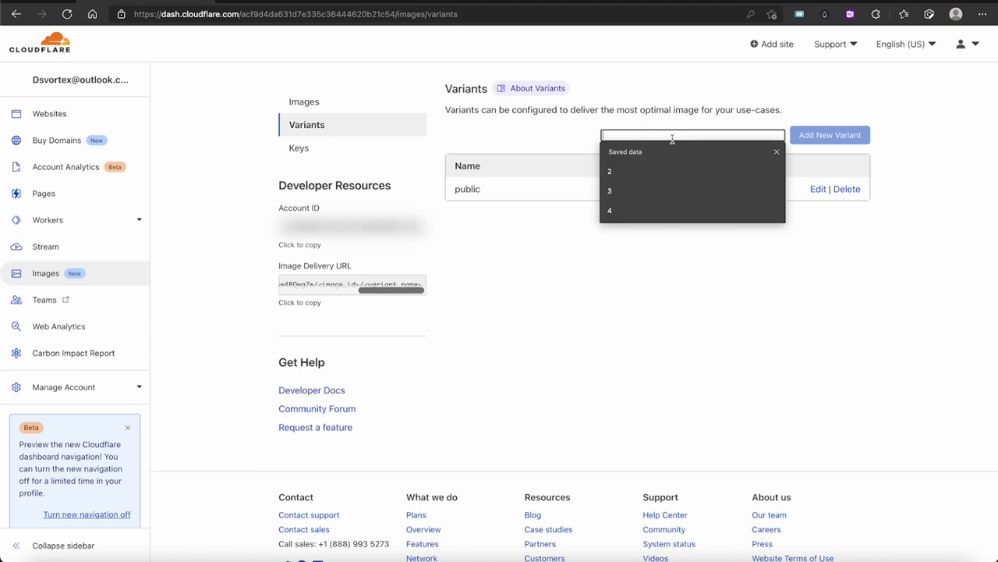
text(1)
click(834, 137)
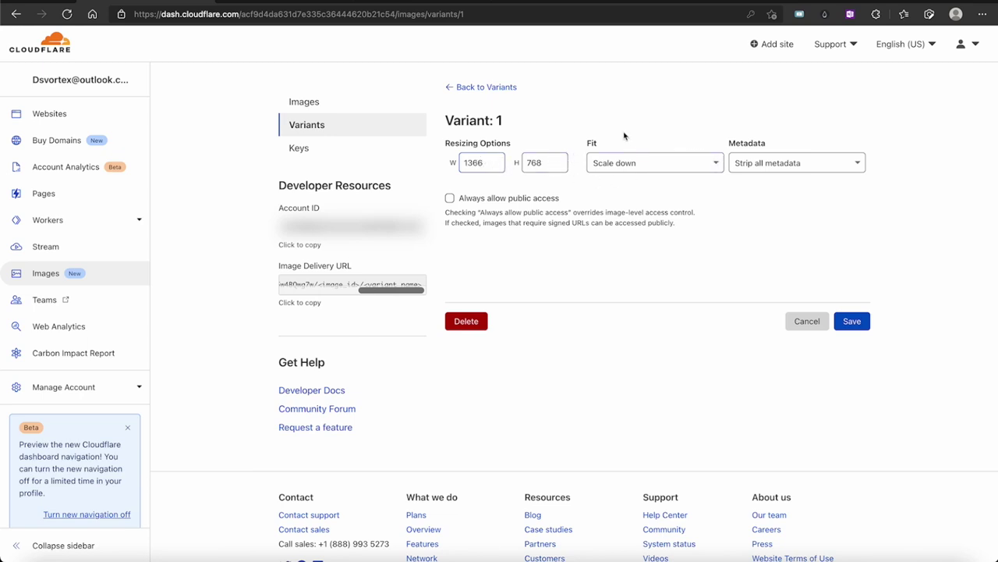
click(619, 162)
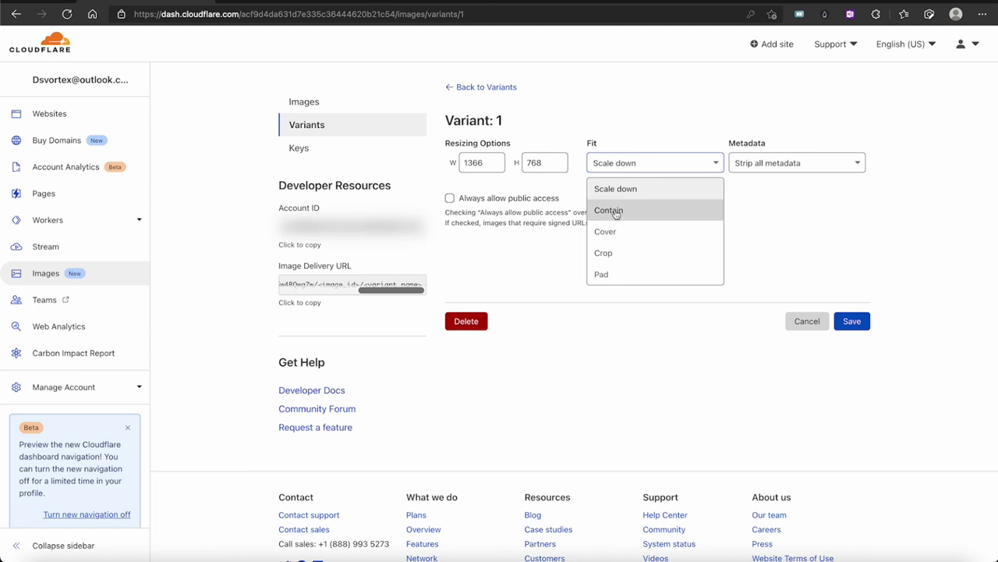
click(615, 209)
click(853, 324)
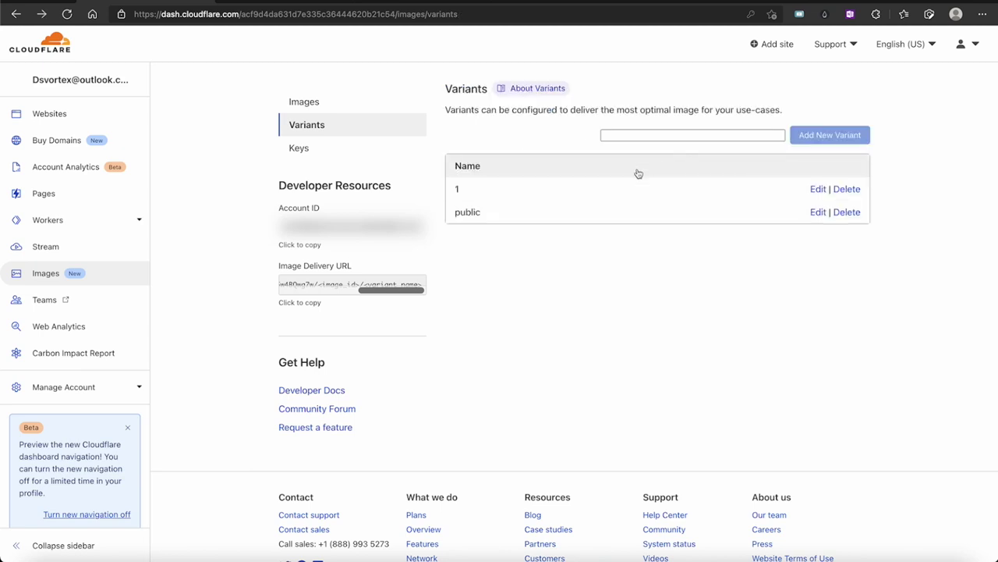
- Add variant 2 and review its metadata and fit options
click(655, 135)
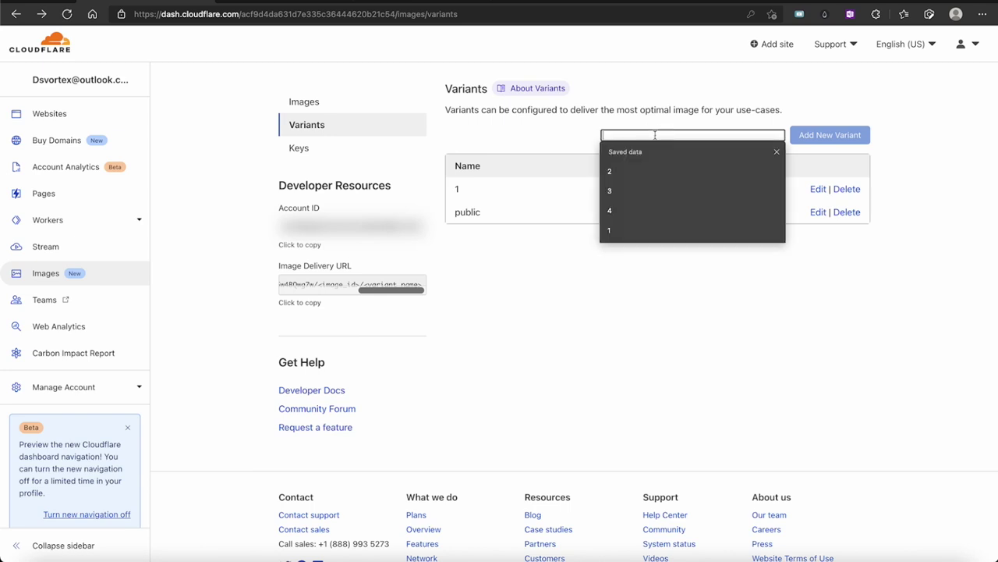
click(632, 171)
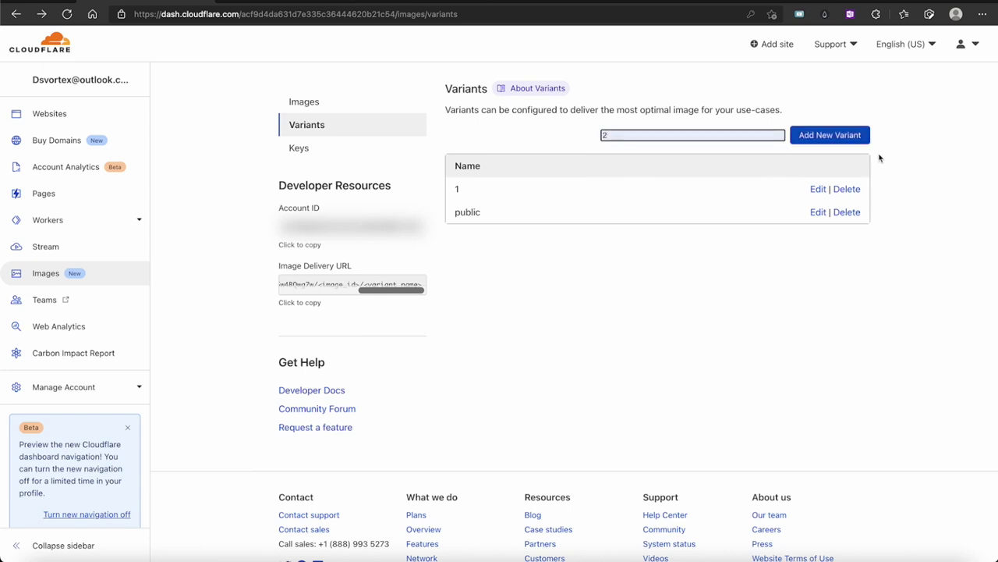
click(840, 137)
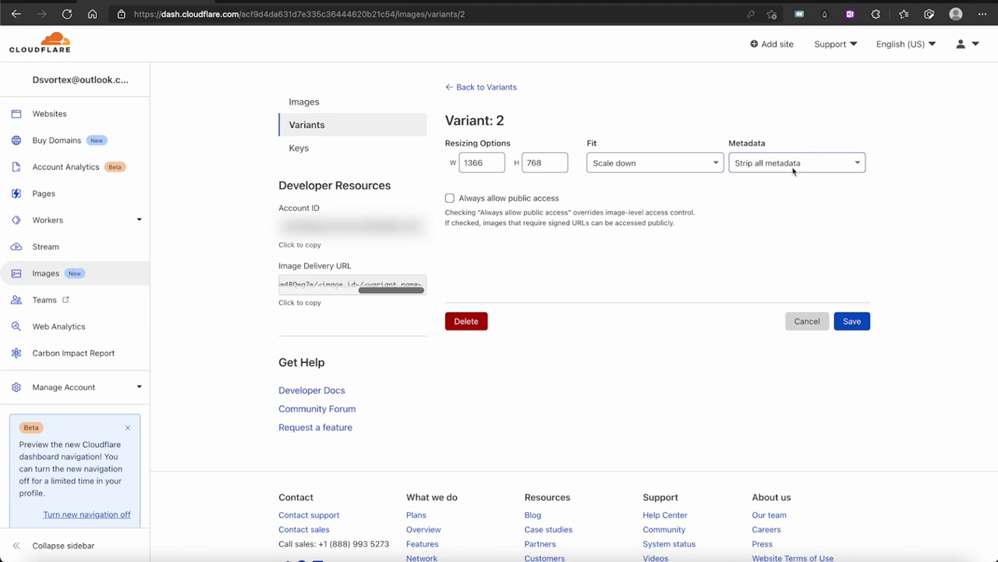
click(794, 168)
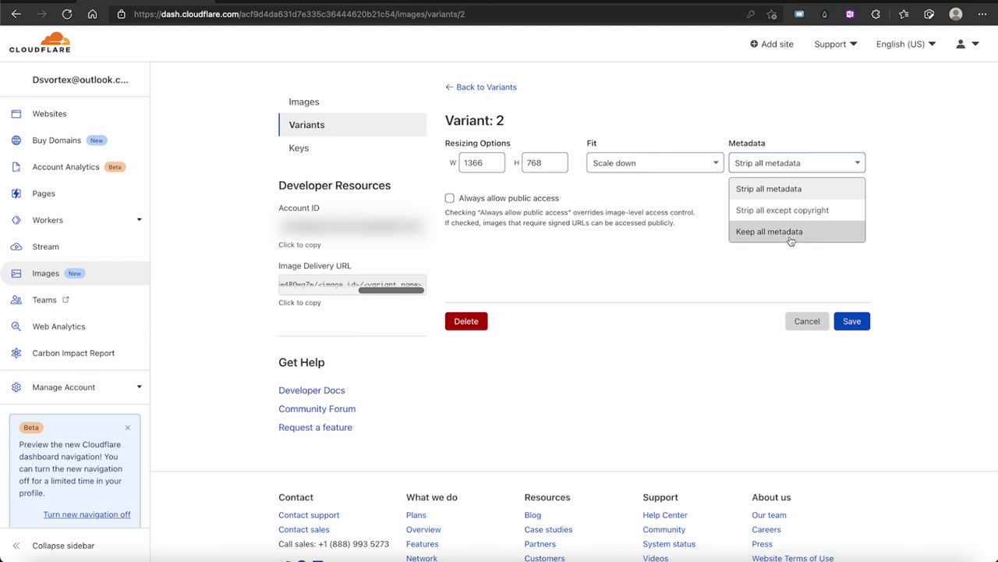
click(710, 165)
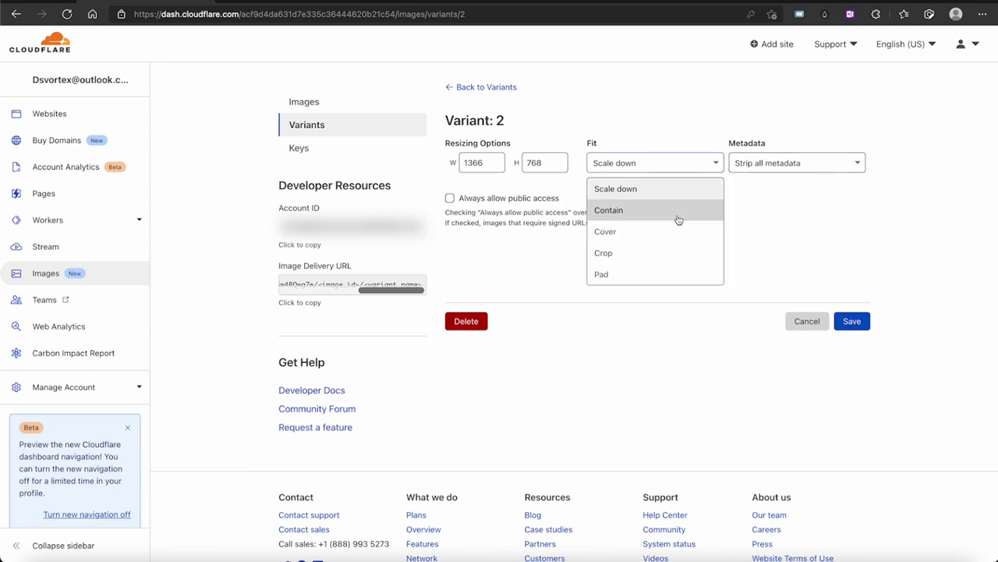
scroll(678, 220, down, 1)
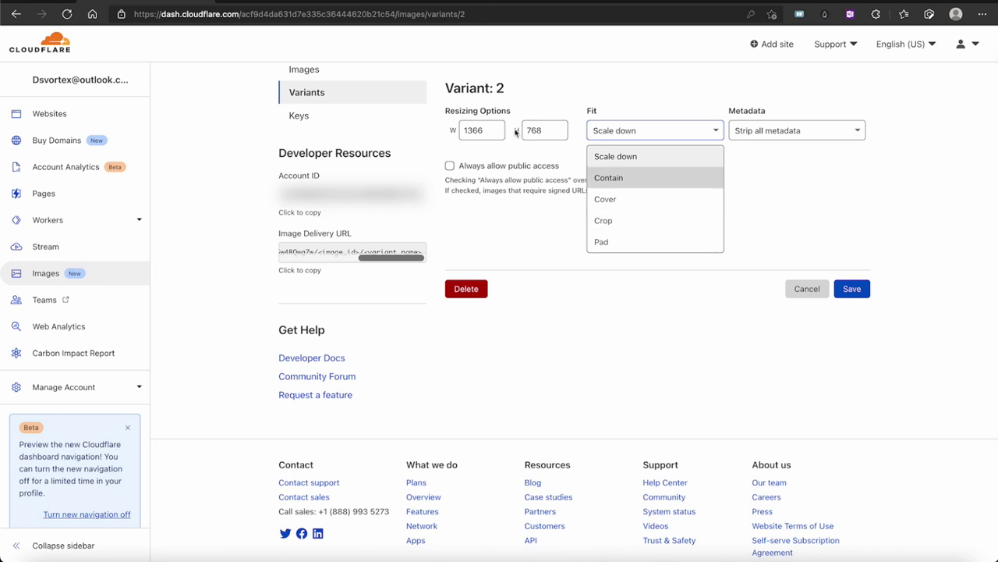
click(433, 2)
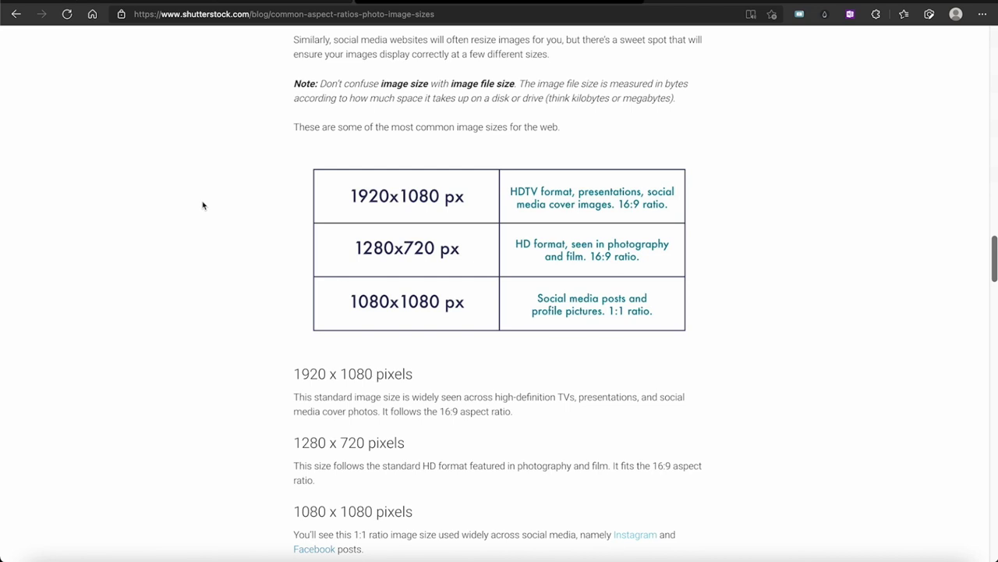
- Read the common web sizes in the blog table: 1920x1080, 1280x720 and 1080x1080 px
drag(134, 192, 331, 202)
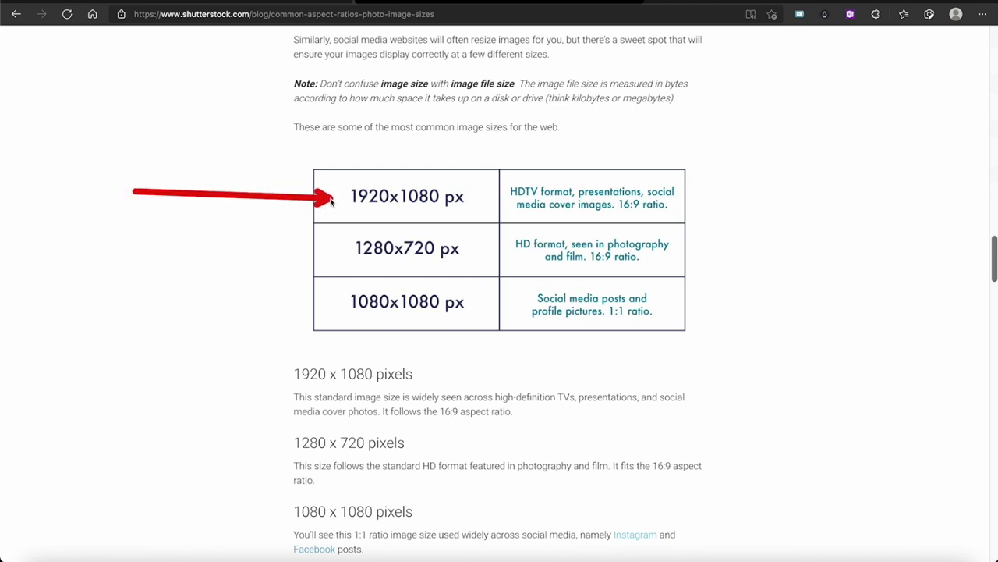
drag(182, 238, 346, 248)
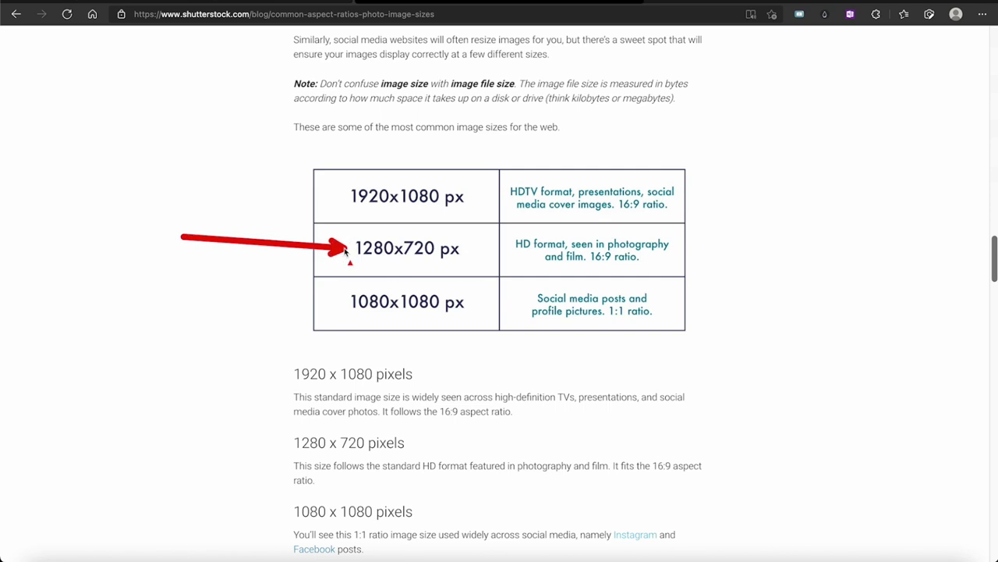
drag(214, 299, 334, 302)
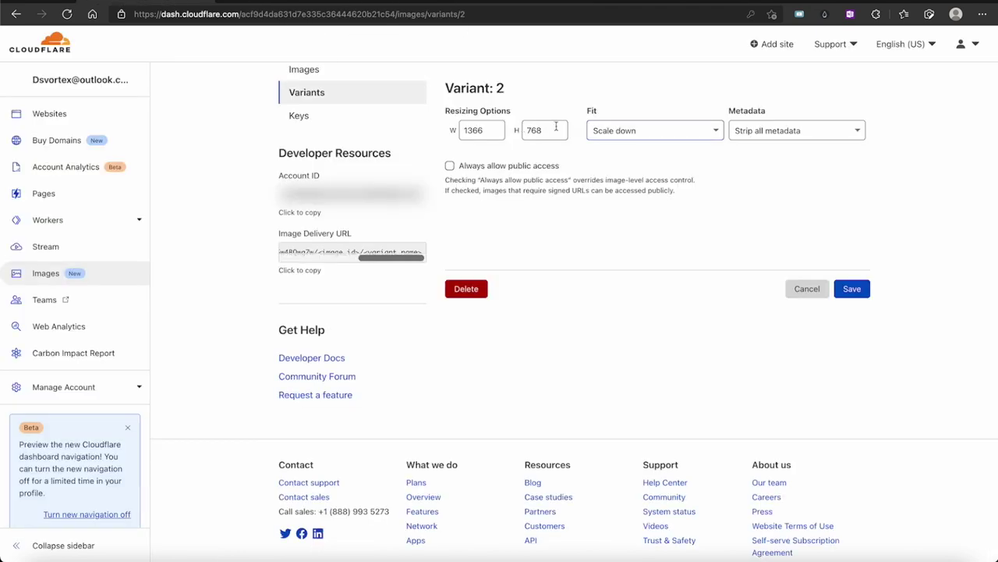
- Set variant 2 to 1920 × 1080, Contain fit, keeping only copyright metadata, and save
double_click(497, 132)
text(1920)
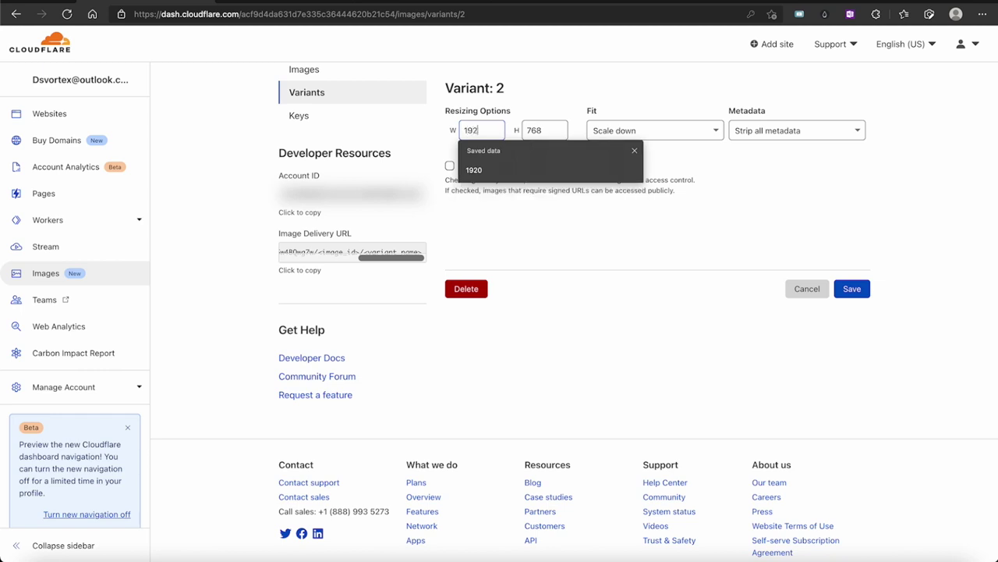
double_click(547, 131)
text(10)
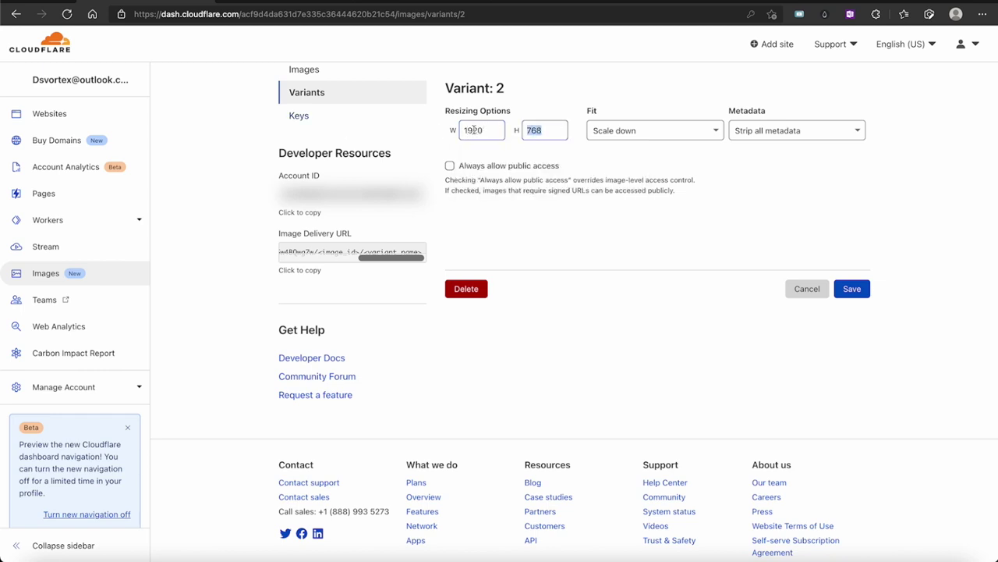
text(80)
click(610, 132)
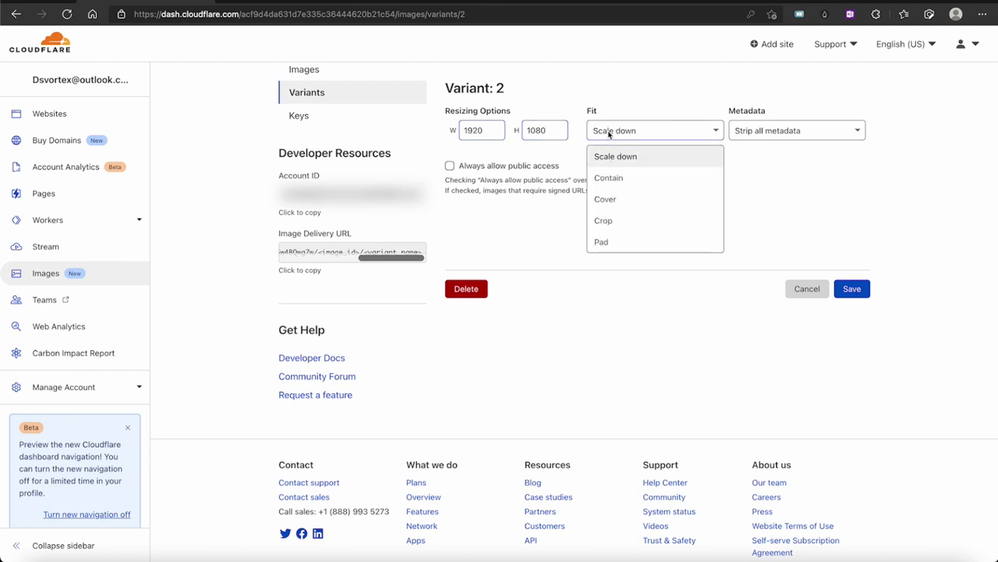
click(607, 175)
click(763, 131)
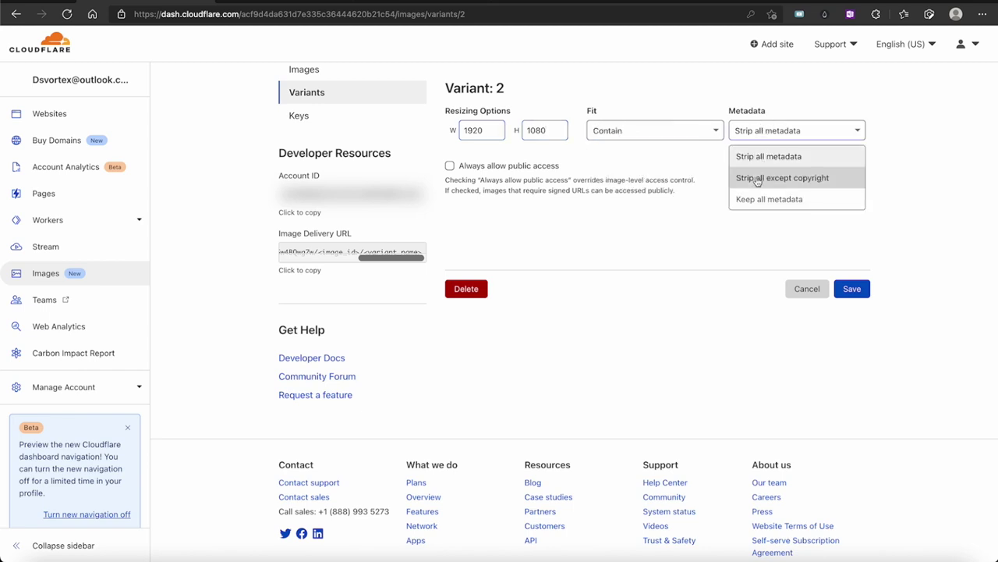
click(757, 175)
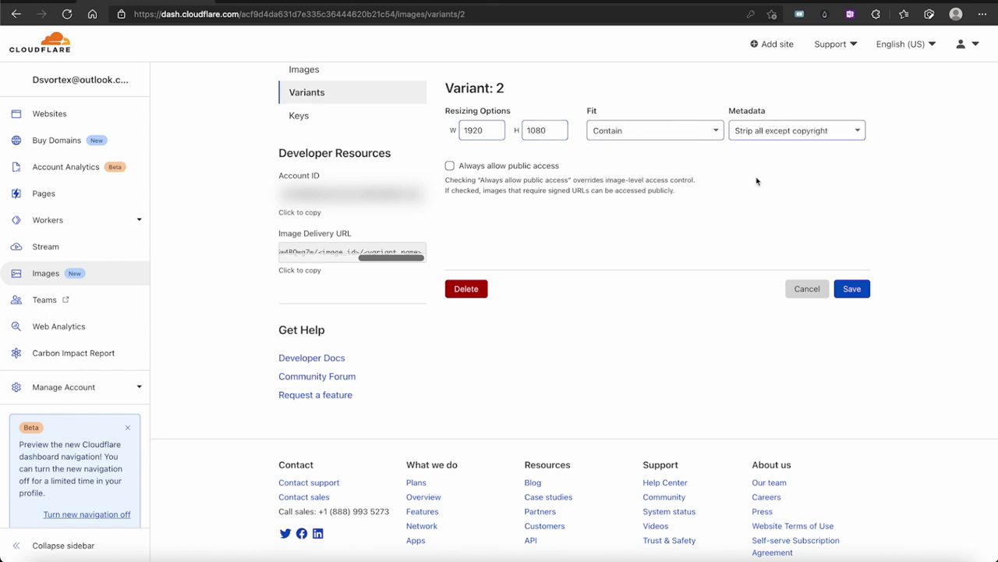
click(851, 290)
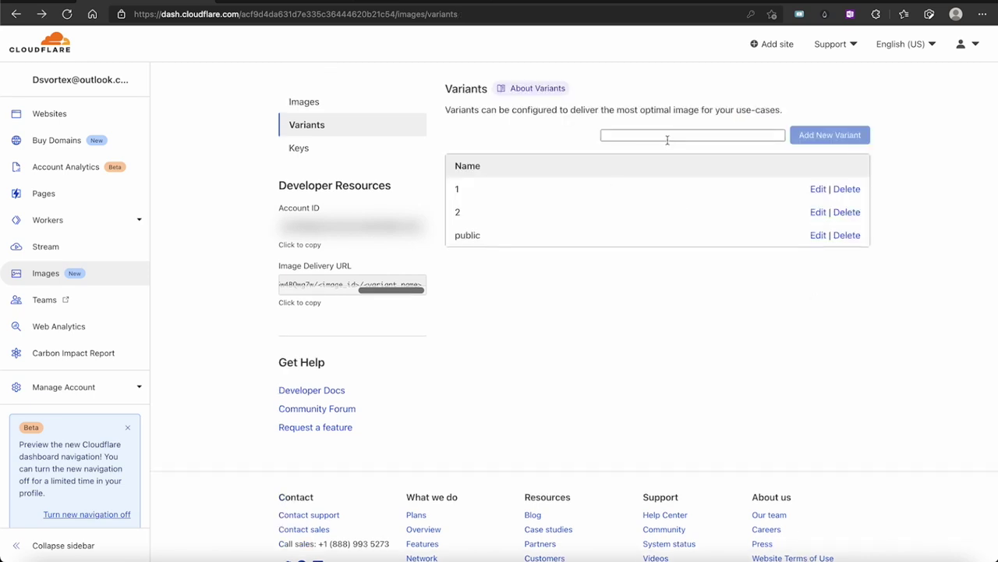
- Add variant 3 and size it 1080 × 1080
click(667, 137)
text(3)
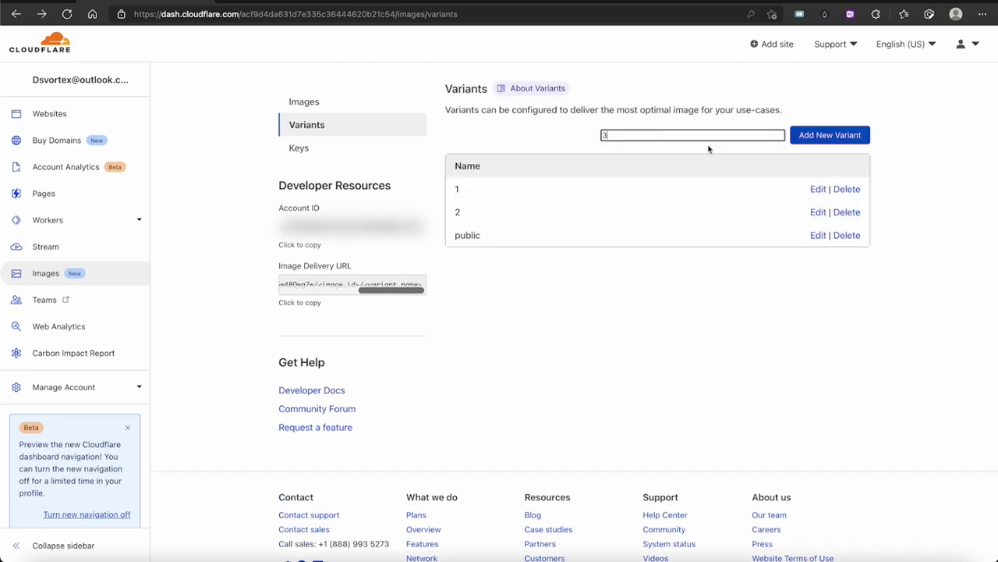
click(826, 138)
double_click(499, 163)
text(1080)
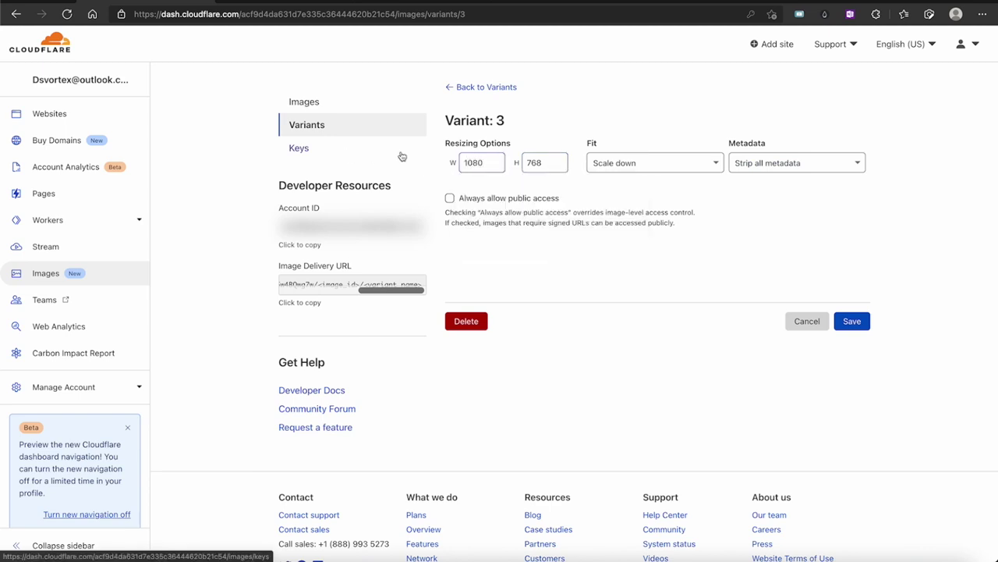
double_click(534, 162)
text(1080)
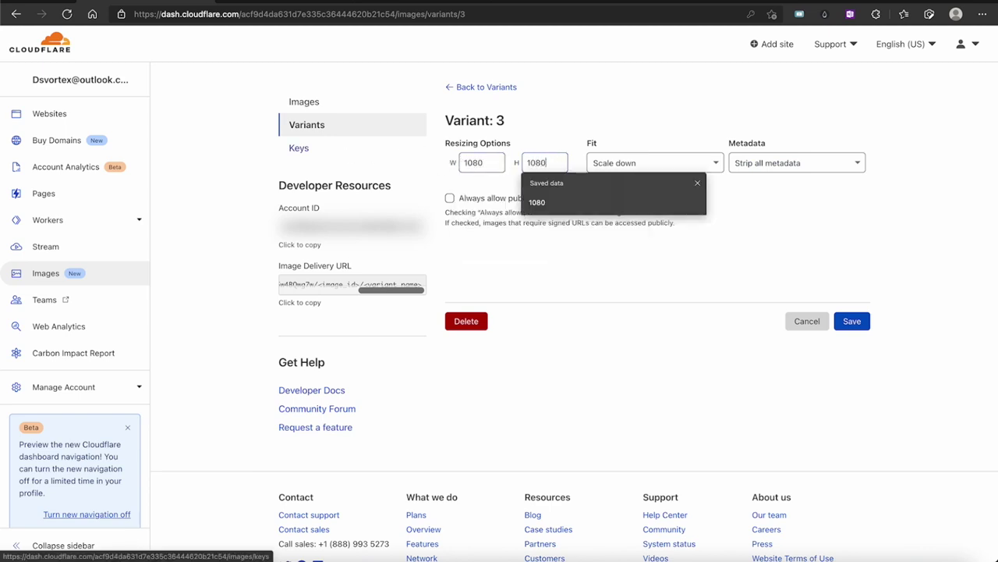
- Give variant 3 Contain fit with all metadata kept and save it
click(630, 163)
click(616, 210)
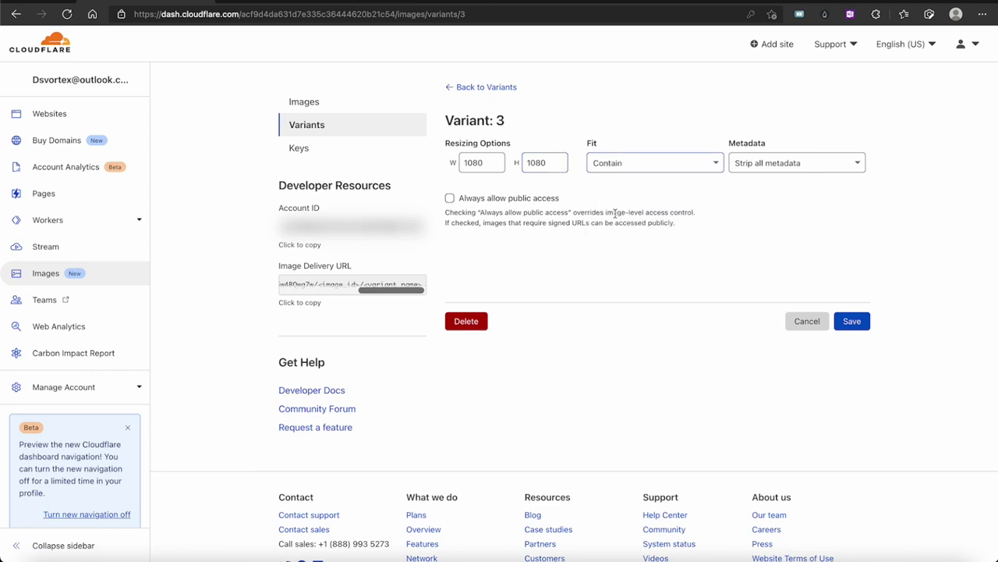
click(755, 168)
click(754, 231)
click(852, 323)
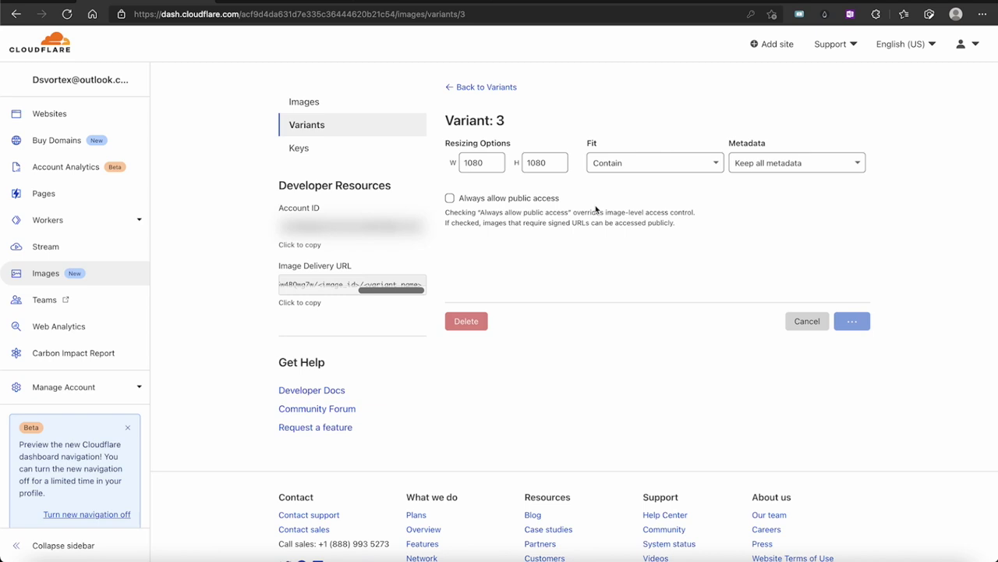
click(617, 135)
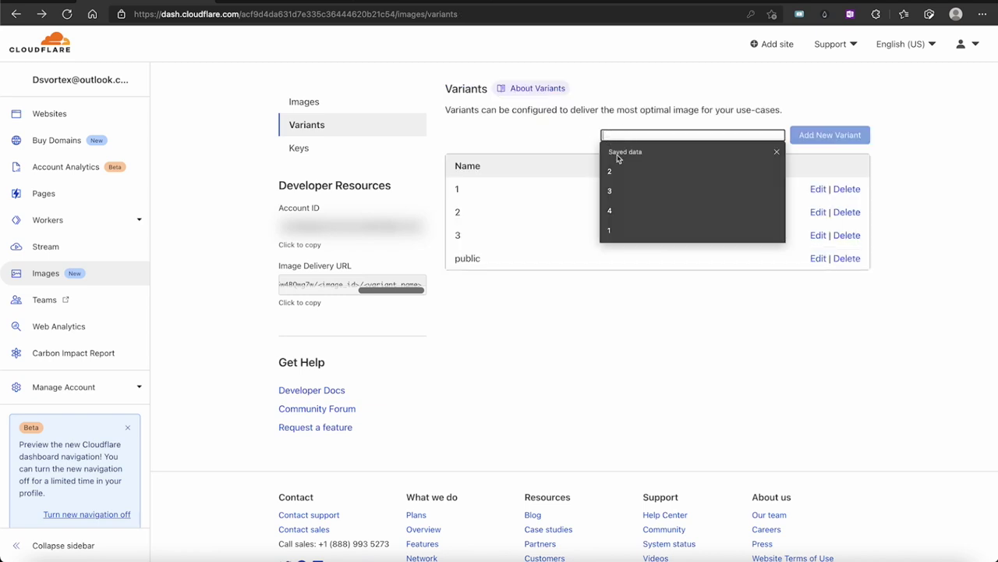
- Create variant 4 with width 50 and height 50 and save it
click(610, 212)
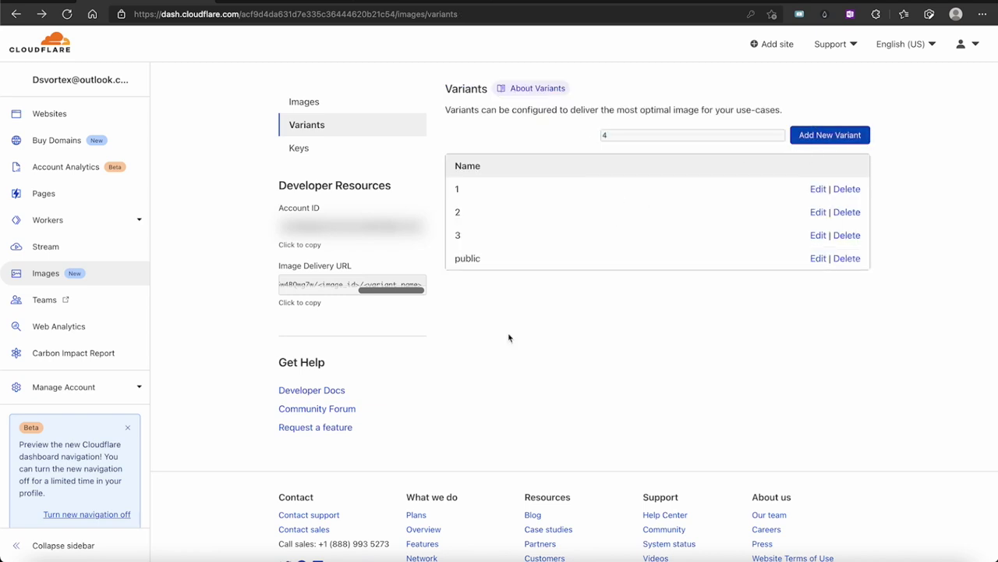
key(Return)
drag(501, 163, 276, 160)
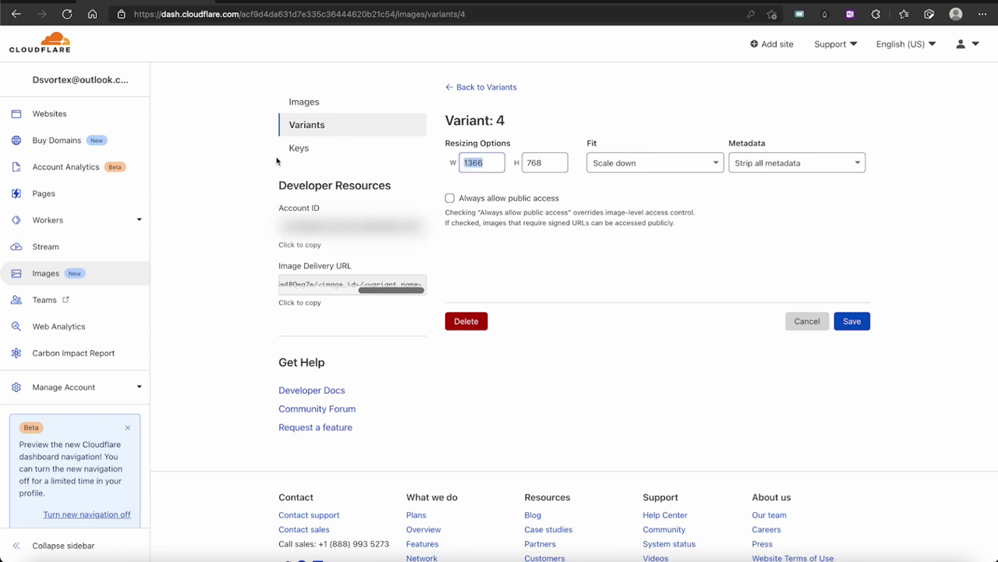
text(50)
key(Tab)
text(50)
click(854, 321)
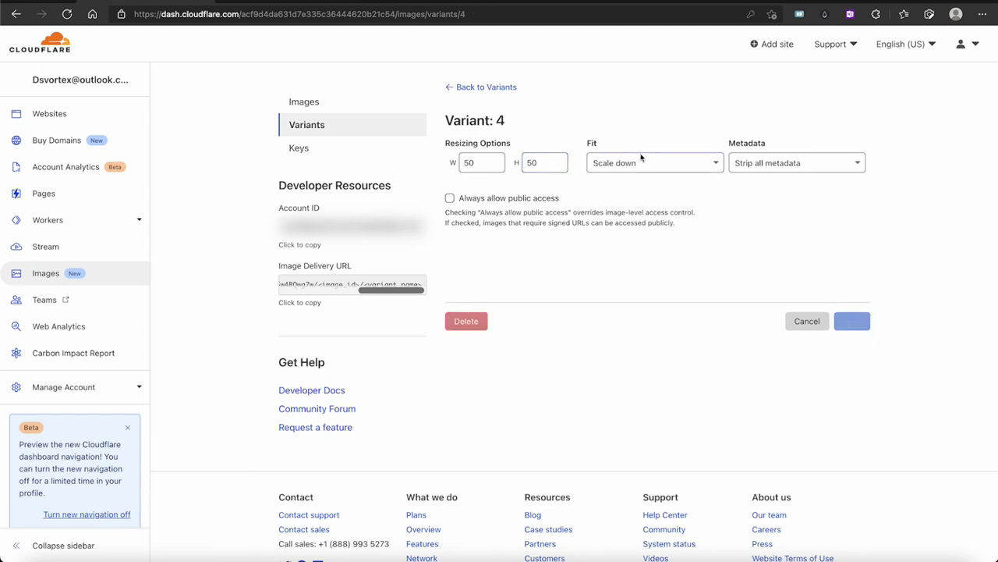
click(629, 137)
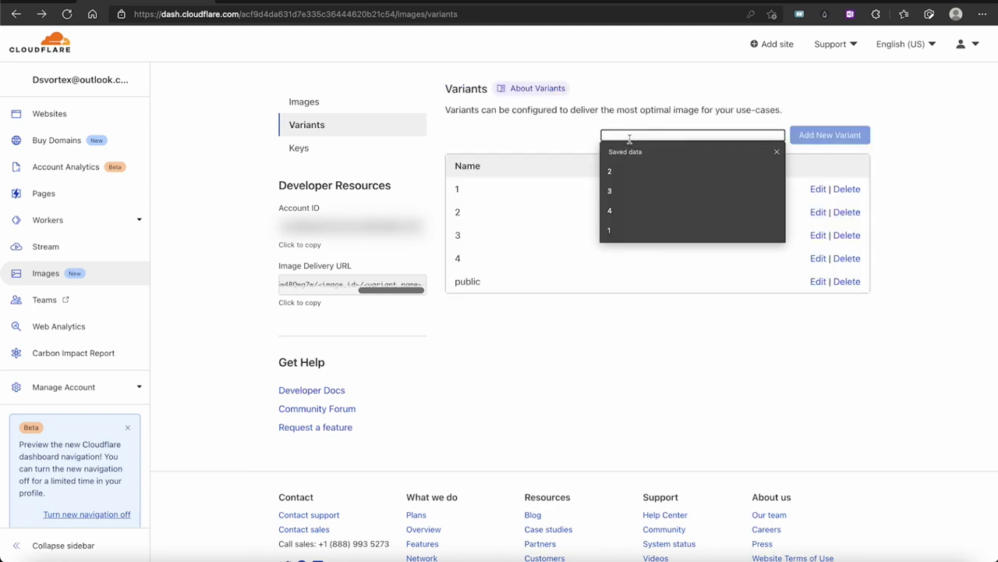
- Create variant 5 with width 3480 and height 2160
text(5)
click(817, 137)
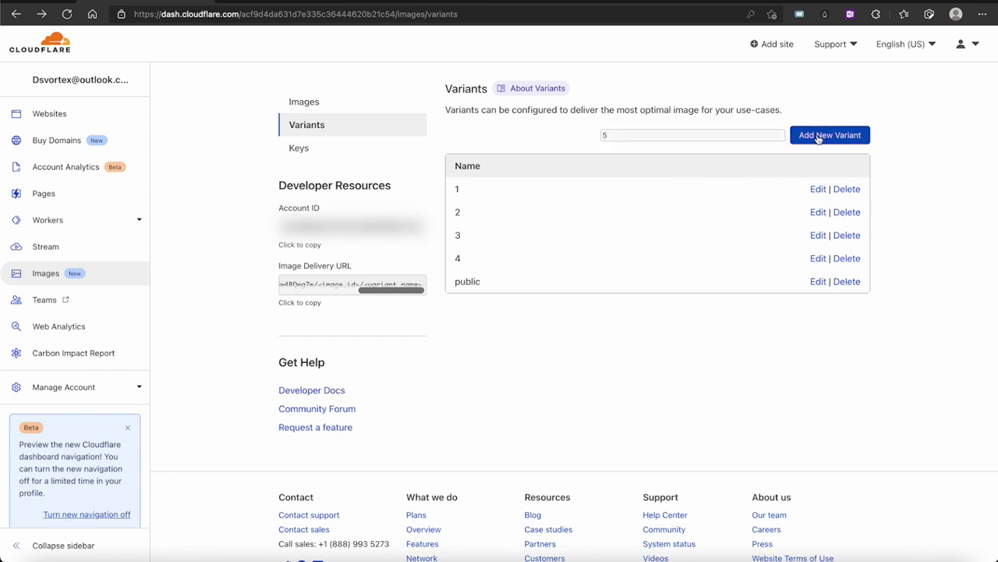
key(ctrl+a)
text(2)
key(BackSpace)
text(34)
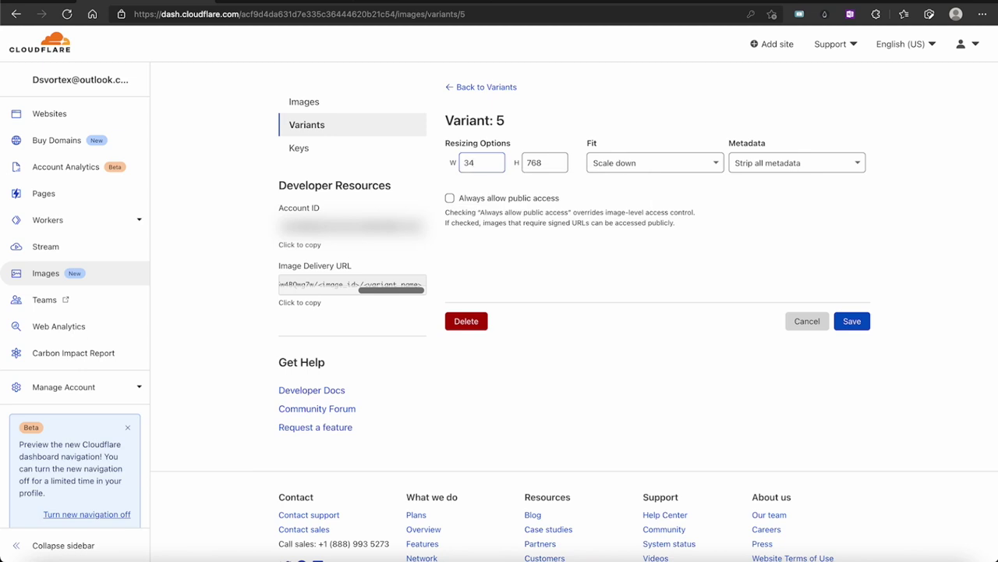
key(Tab)
text(21)
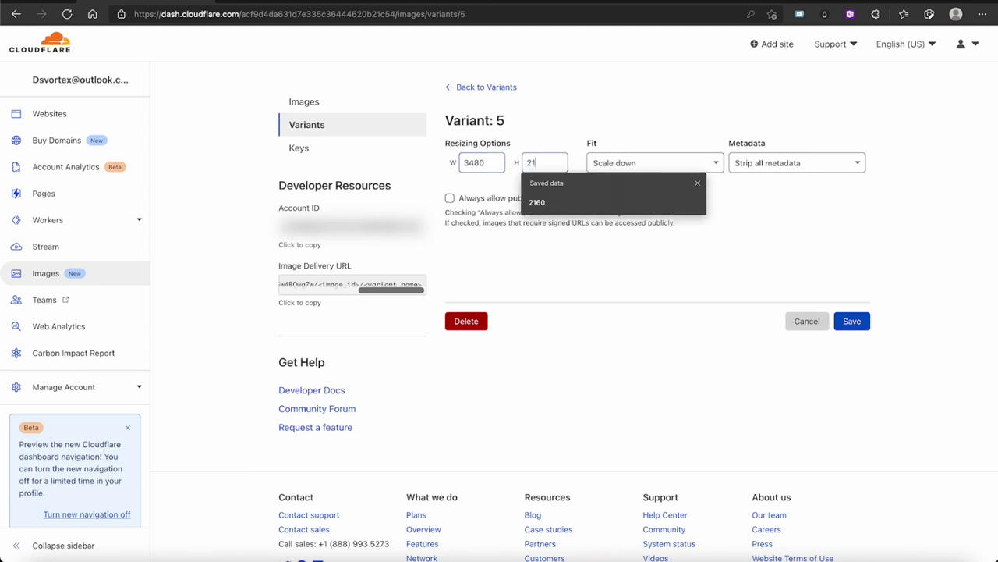
text(60)
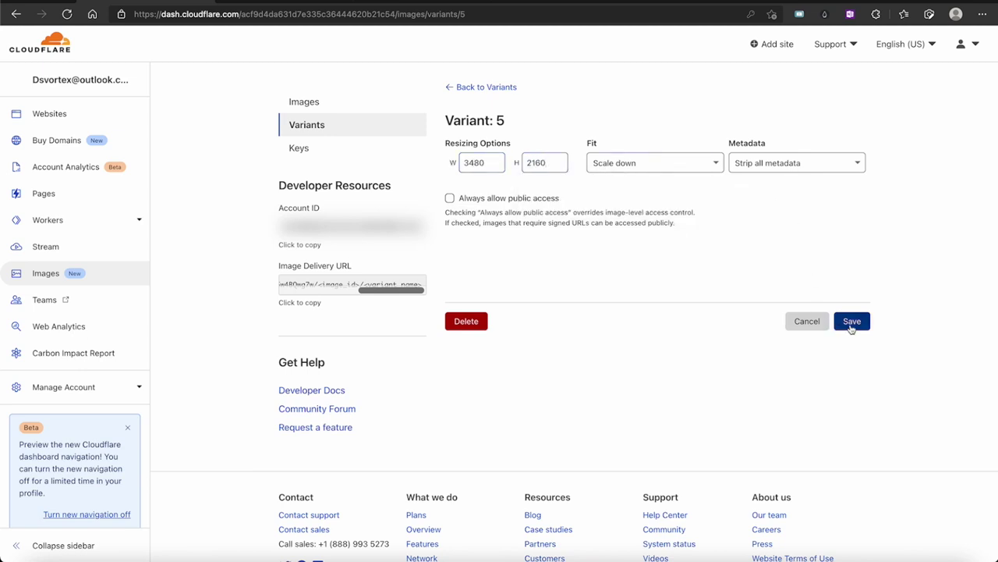
- Set variant 5's fit mode to Pad and save it
click(659, 162)
click(605, 273)
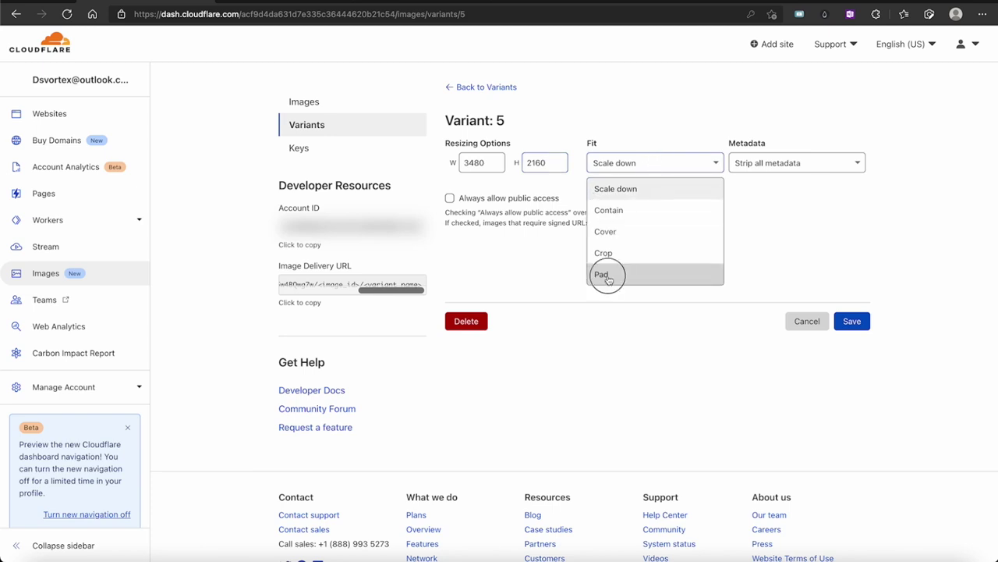
click(856, 322)
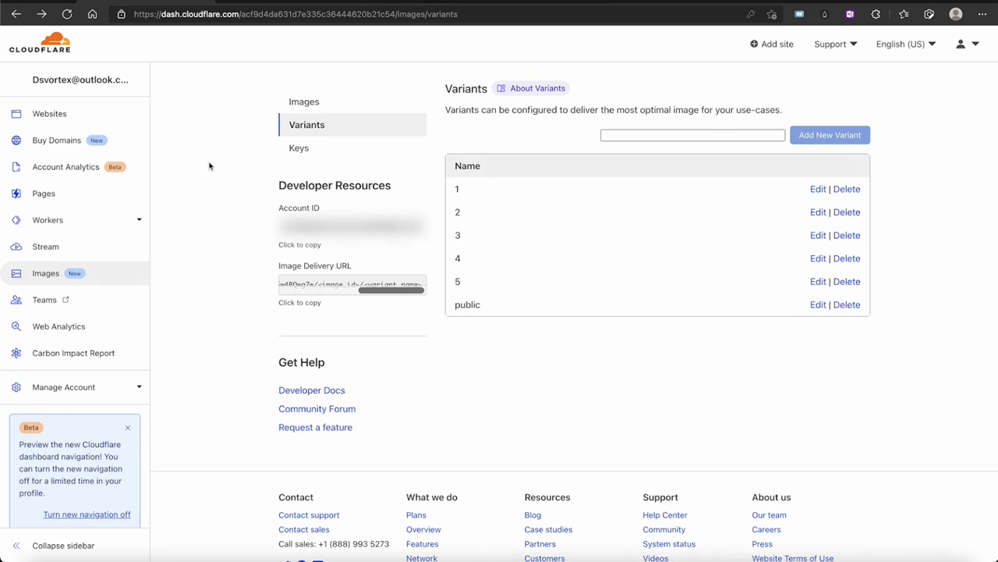
- Preview the first uploaded image in variant 1 (1366 × 768 px), then move to variant 2
click(306, 103)
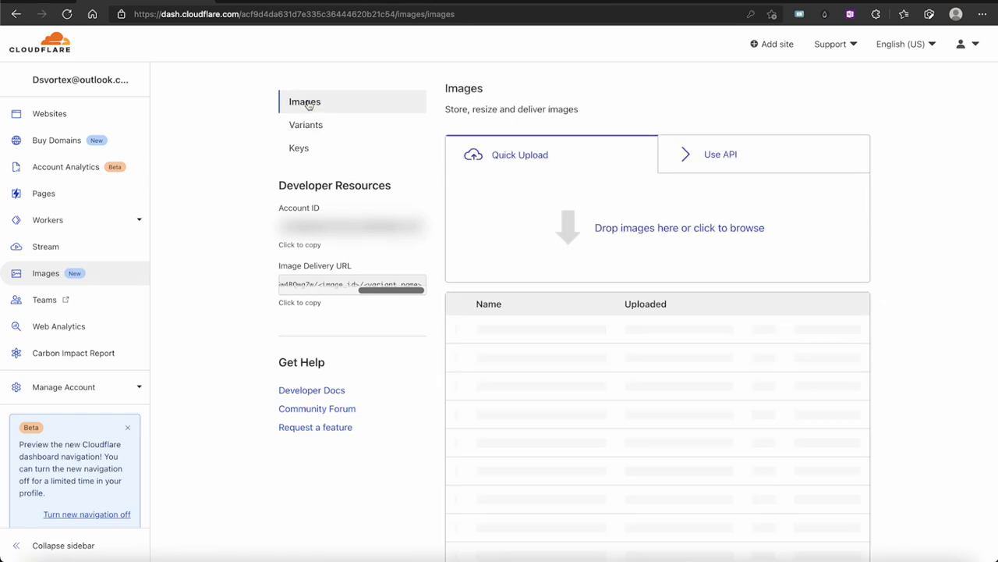
scroll(453, 358, down, 1)
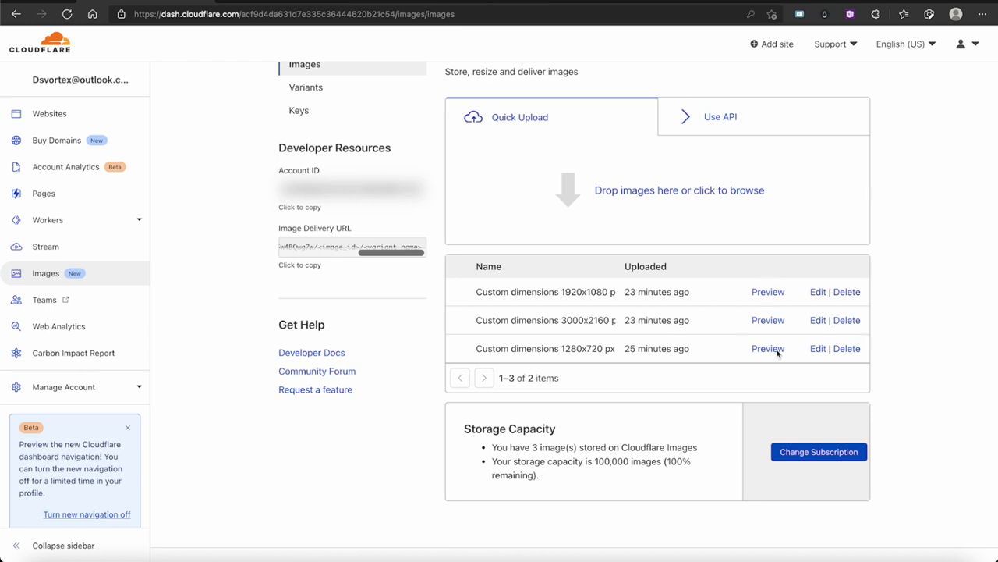
click(770, 292)
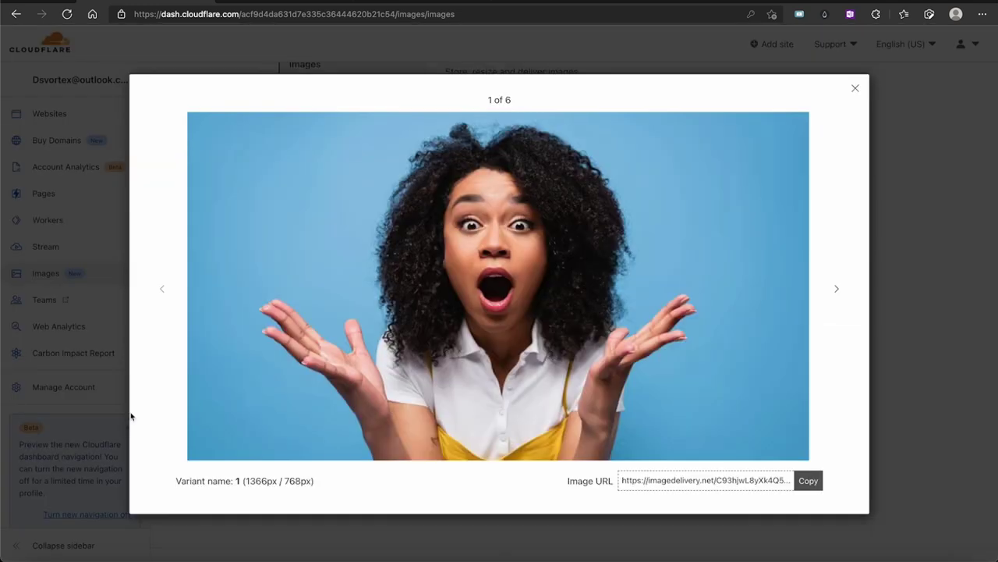
drag(148, 388, 253, 473)
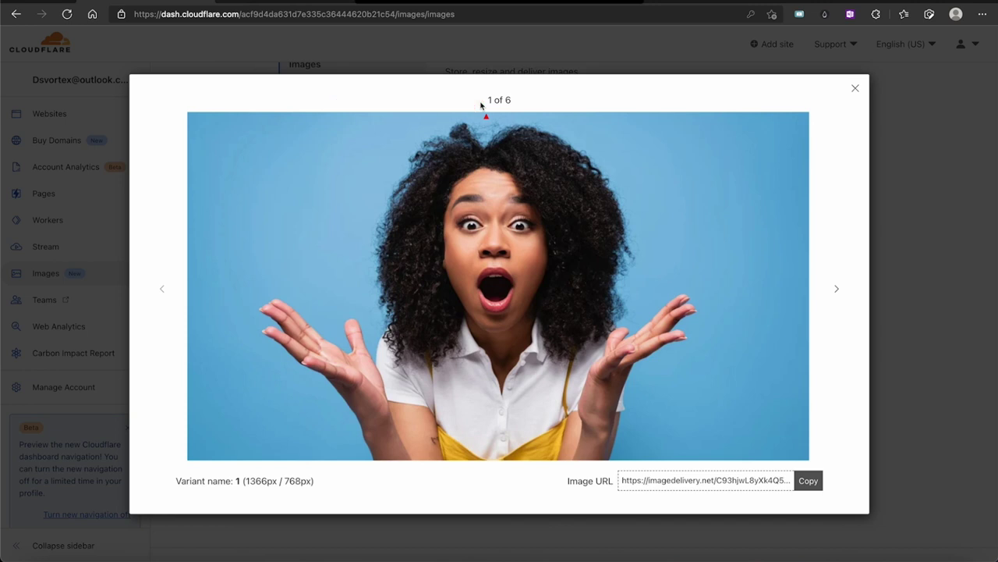
click(836, 292)
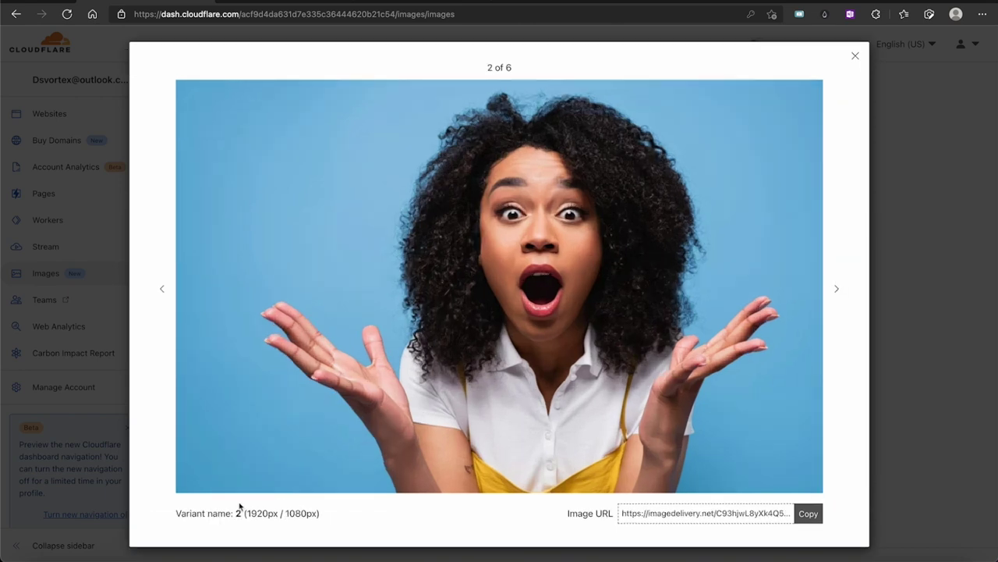
- Advance the preview to variant 3 (1080px / 1080px) and read its variant name
drag(489, 513, 335, 513)
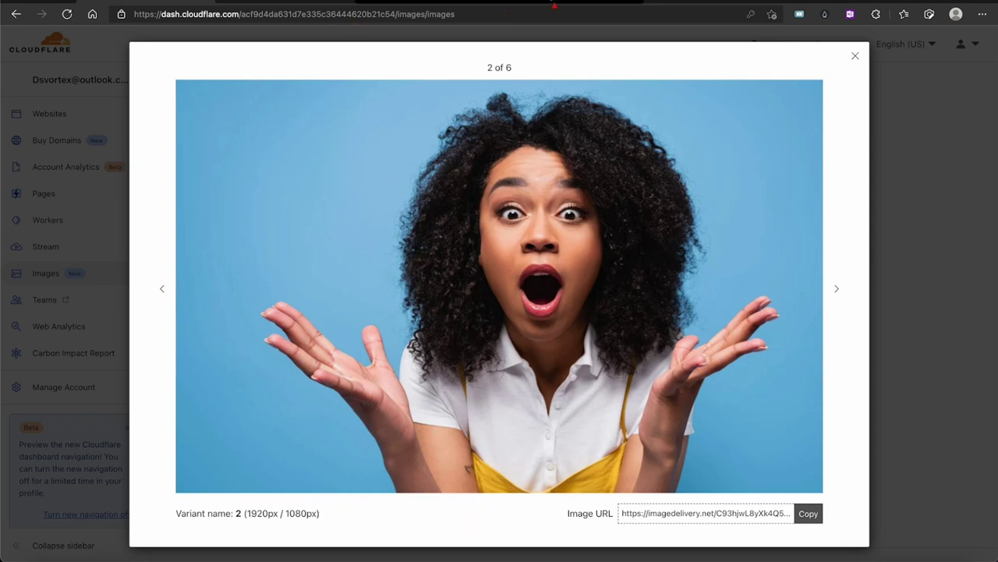
mouse_move(817, 61)
mouse_down()
mouse_move(371, 60)
mouse_move(143, 317)
mouse_move(156, 503)
mouse_move(160, 495)
mouse_up()
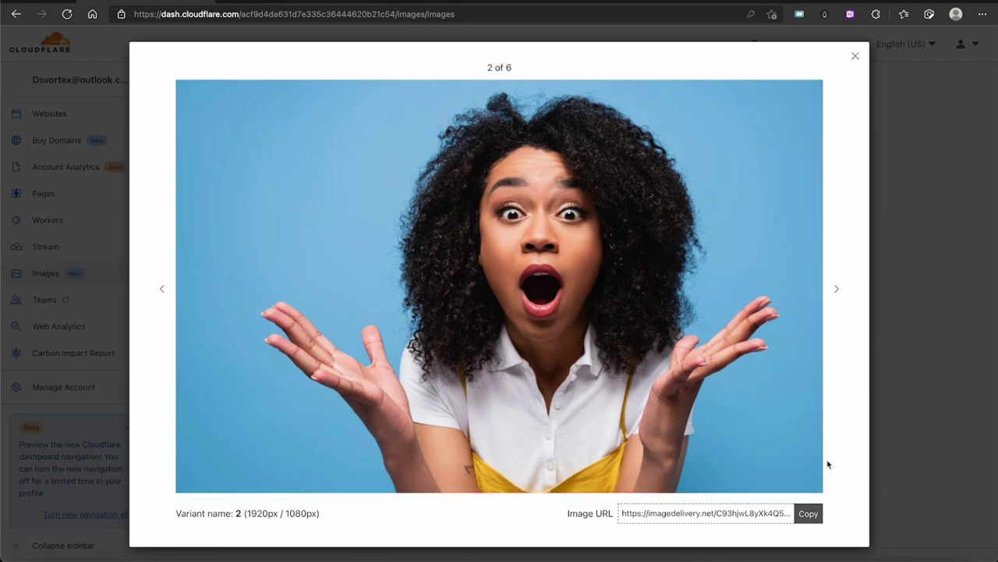
click(838, 294)
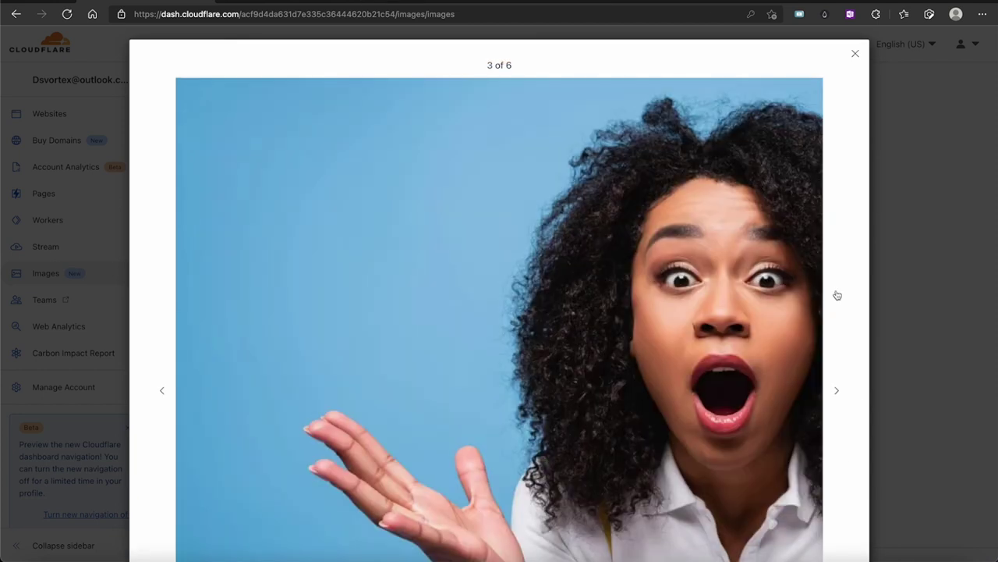
scroll(709, 269, down, 3)
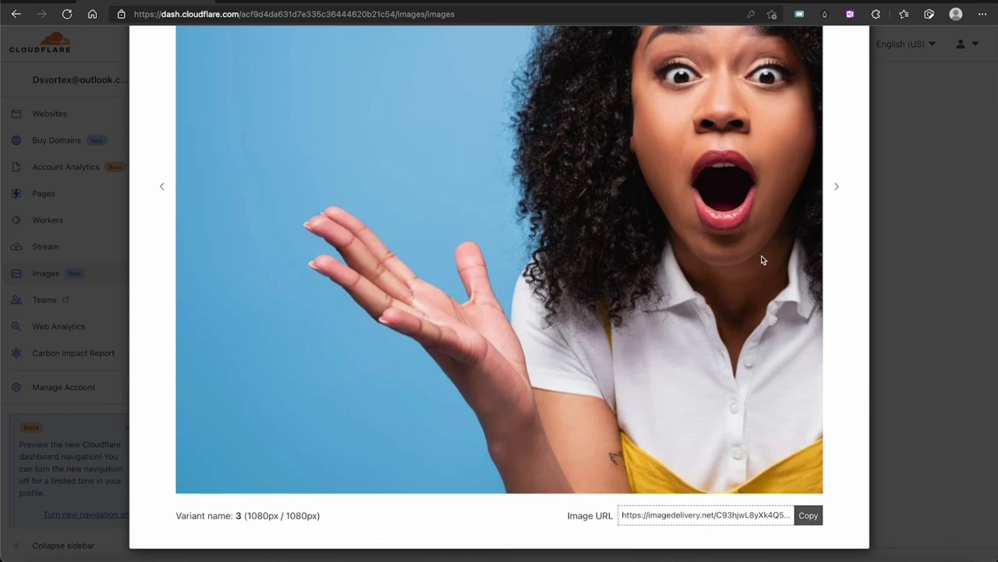
scroll(762, 256, up, 2)
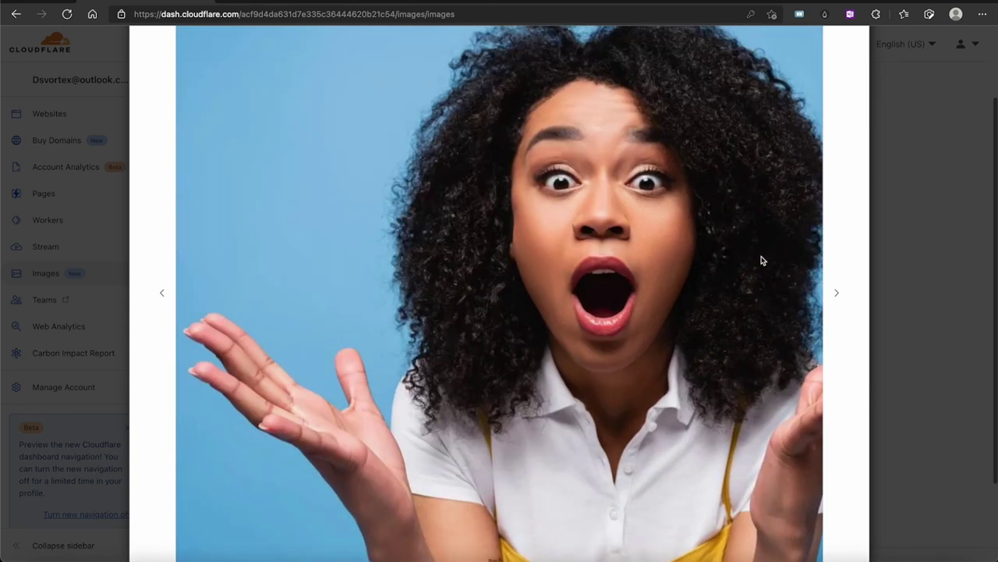
scroll(763, 261, up, 2)
scroll(763, 261, down, 3)
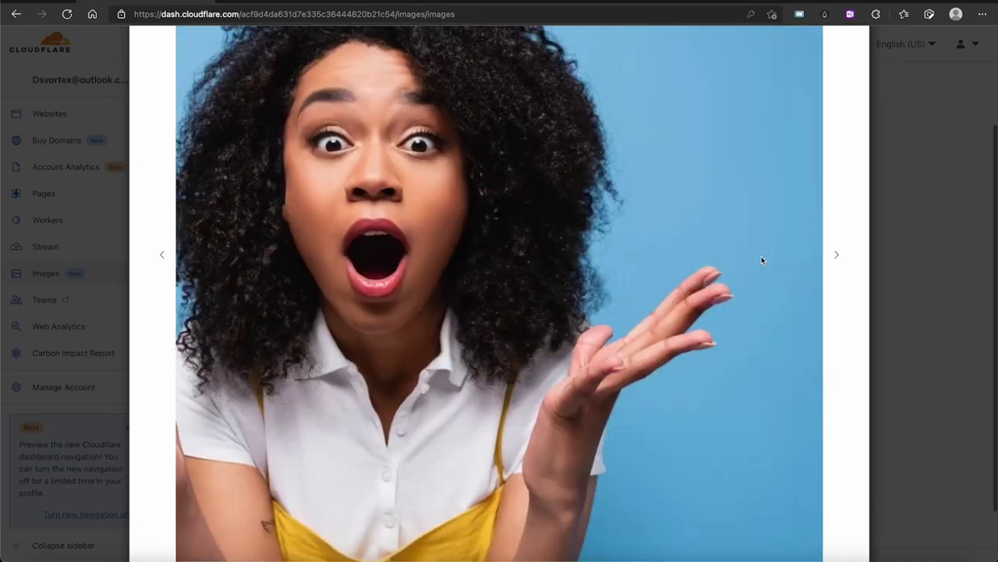
scroll(763, 261, down, 2)
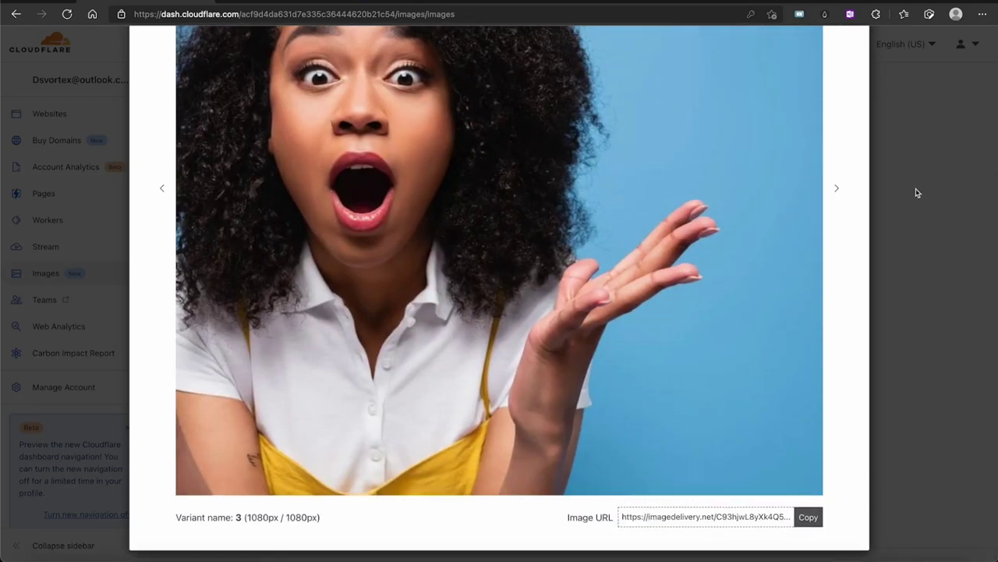
- Advance the preview to variant 4 (50px / 50px), 4 of 6
click(839, 190)
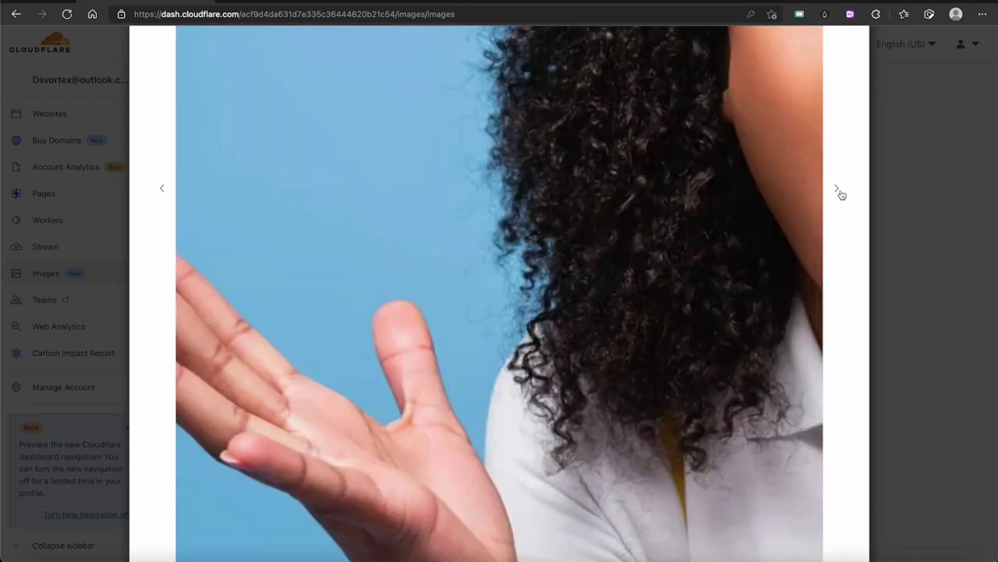
scroll(632, 216, down, 4)
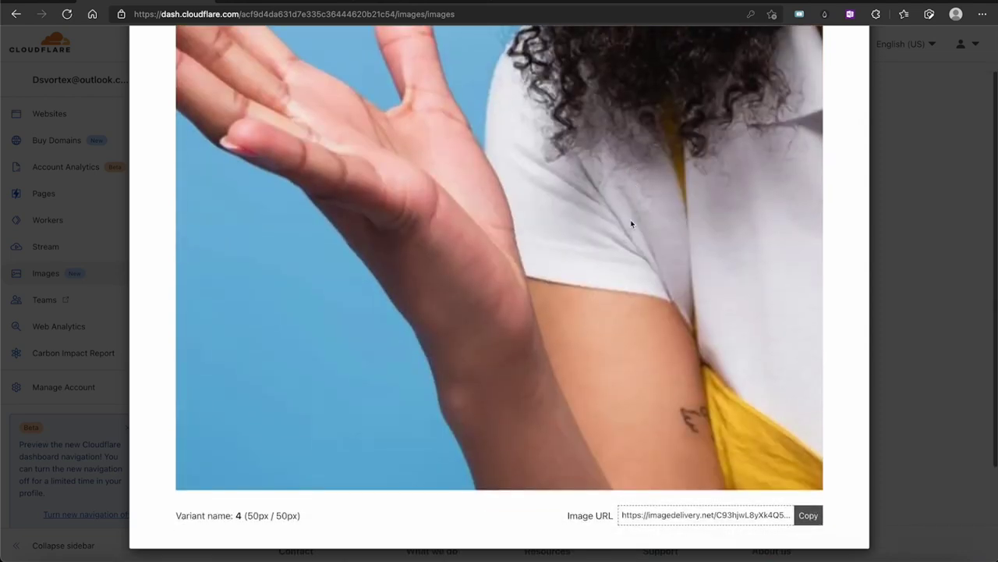
scroll(630, 220, up, 3)
scroll(630, 225, down, 2)
scroll(630, 225, up, 4)
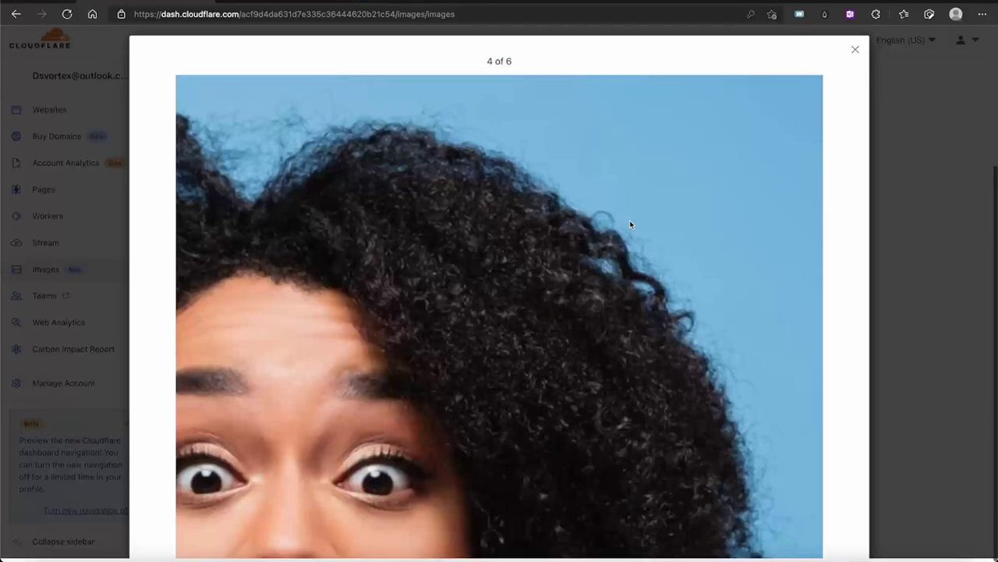
scroll(631, 224, down, 2)
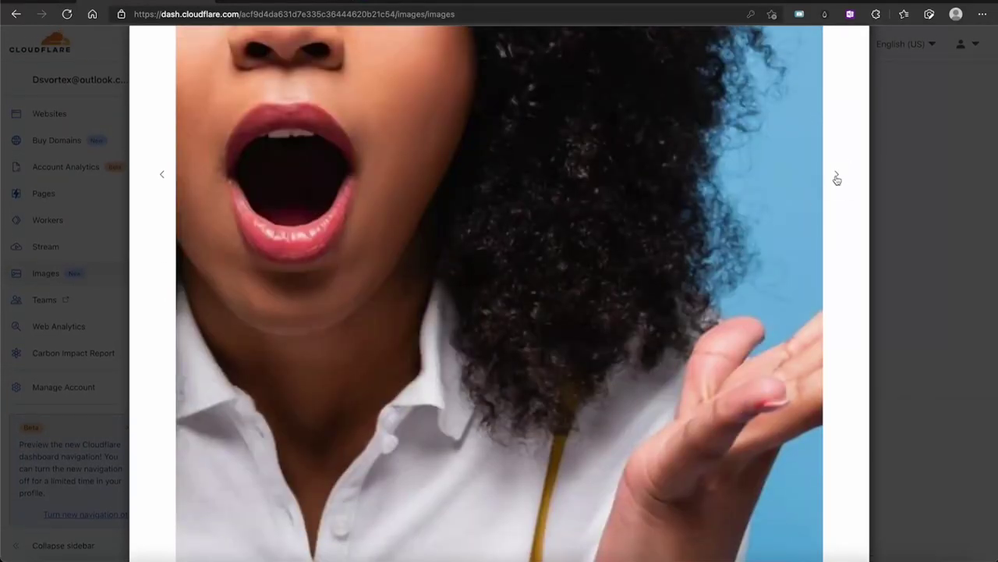
- View the public variant (1366px / 768px), then go back to variant 5 (3480px / 2160px) and pan across it
click(841, 178)
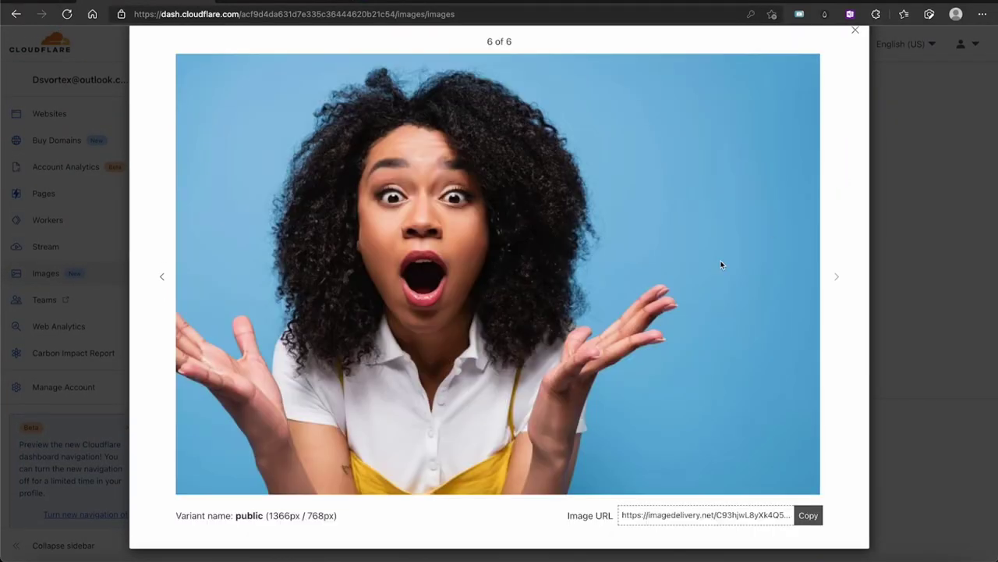
click(162, 279)
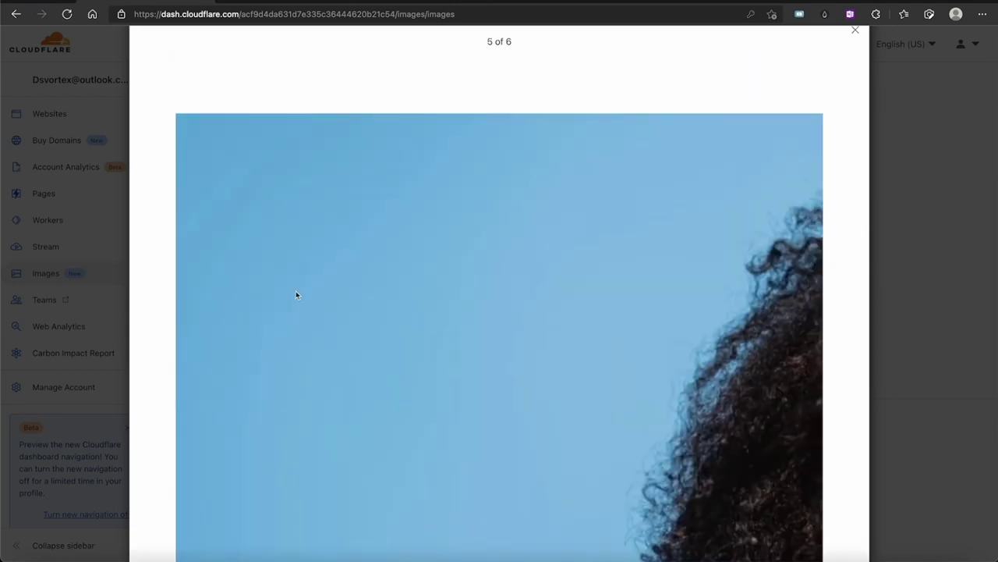
scroll(296, 295, down, 5)
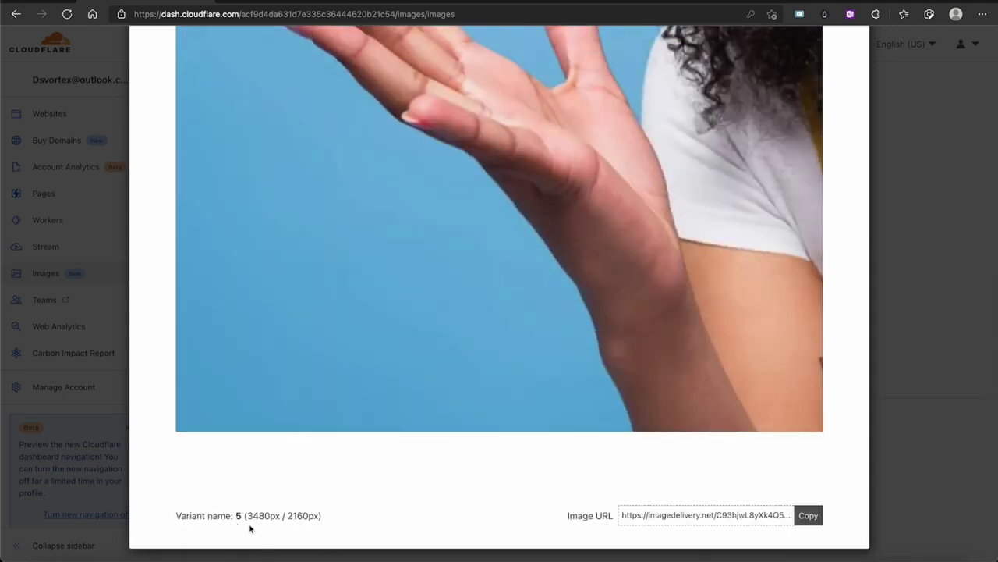
mouse_move(381, 511)
mouse_down()
mouse_move(292, 506)
mouse_move(259, 524)
mouse_move(166, 525)
mouse_up()
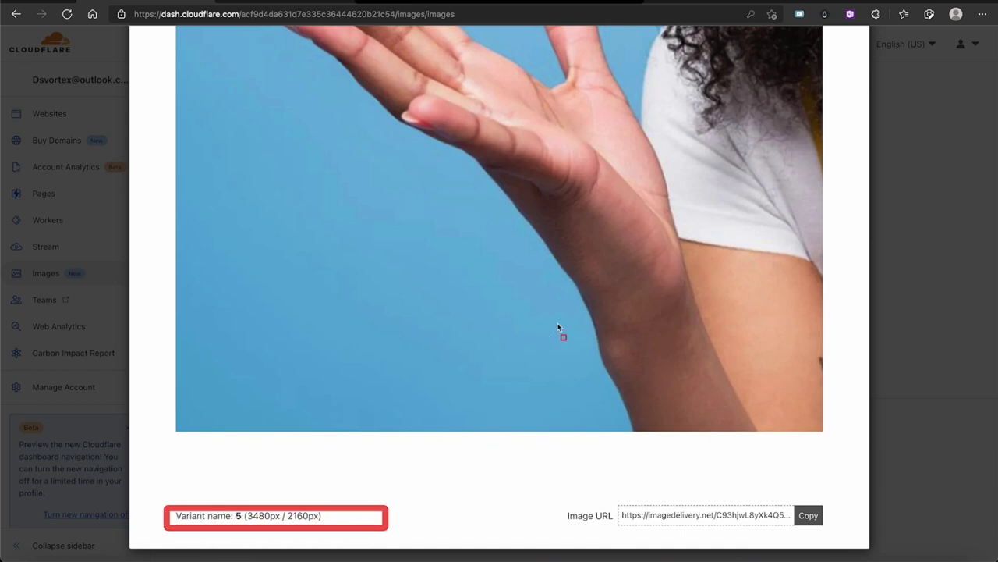
scroll(558, 328, right, 5)
scroll(558, 328, right, 4)
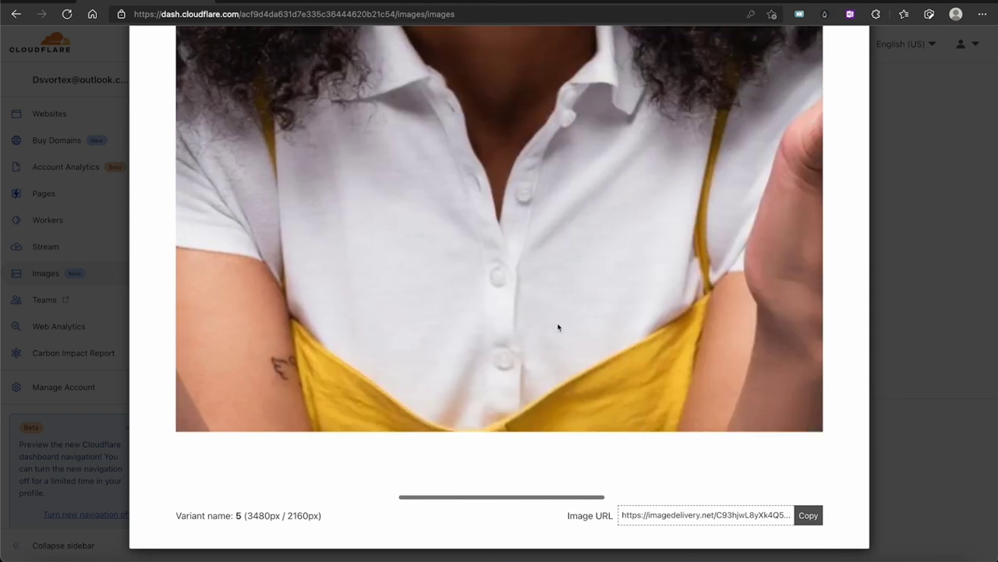
scroll(559, 327, up, 8)
scroll(559, 327, up, 4)
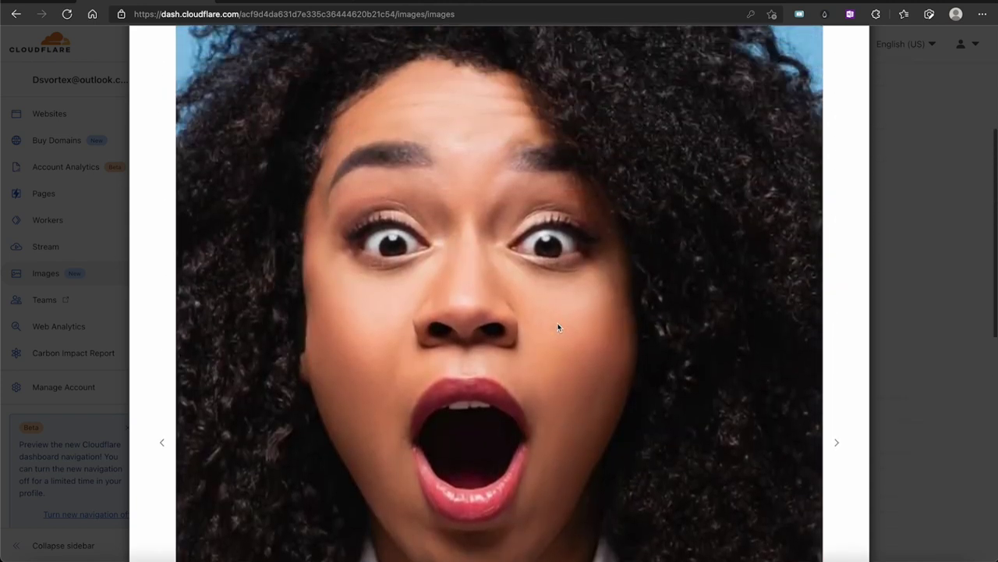
scroll(559, 328, down, 6)
scroll(558, 328, up, 3)
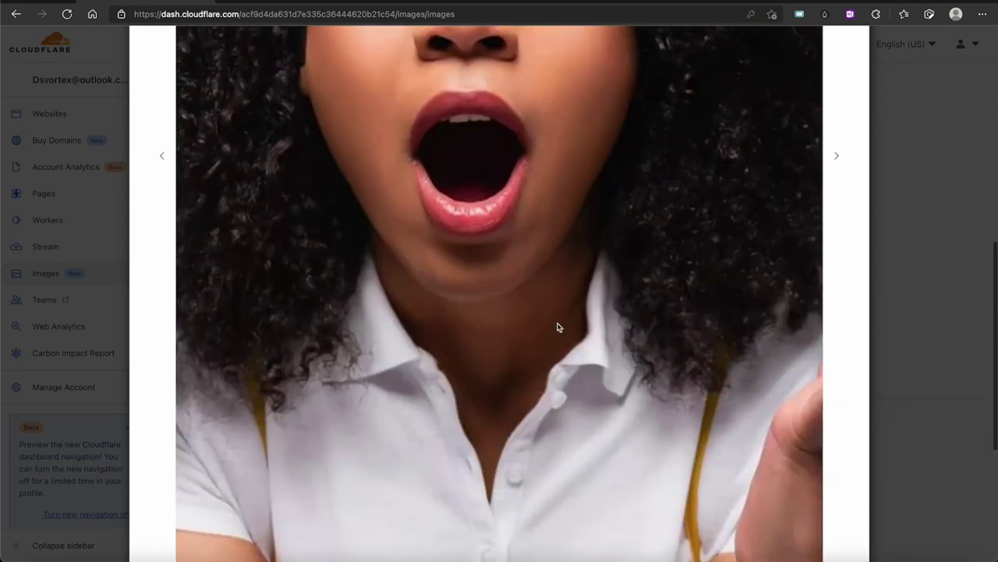
scroll(559, 328, right, 6)
scroll(559, 327, down, 2)
scroll(559, 327, right, 3)
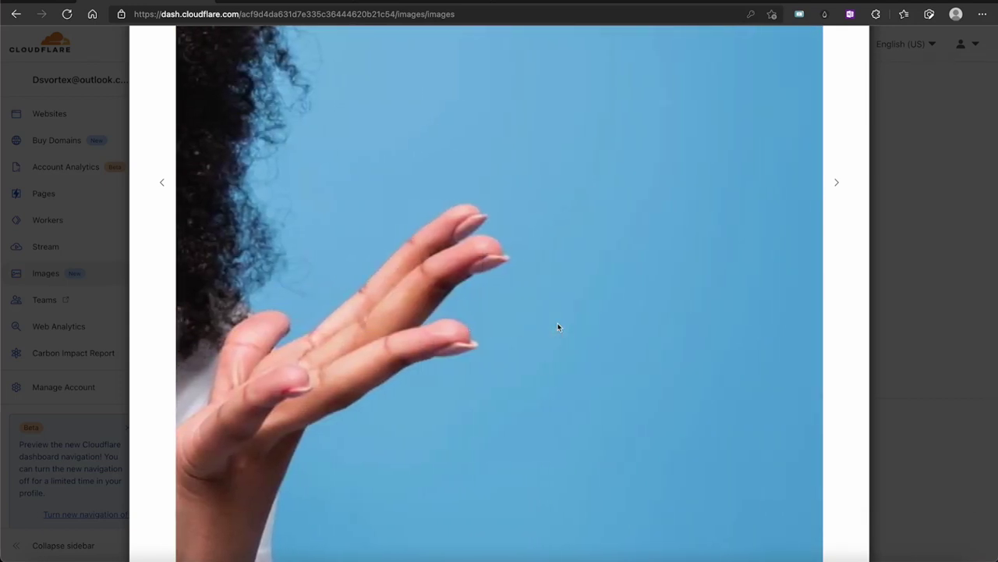
scroll(558, 327, left, 10)
scroll(558, 326, left, 3)
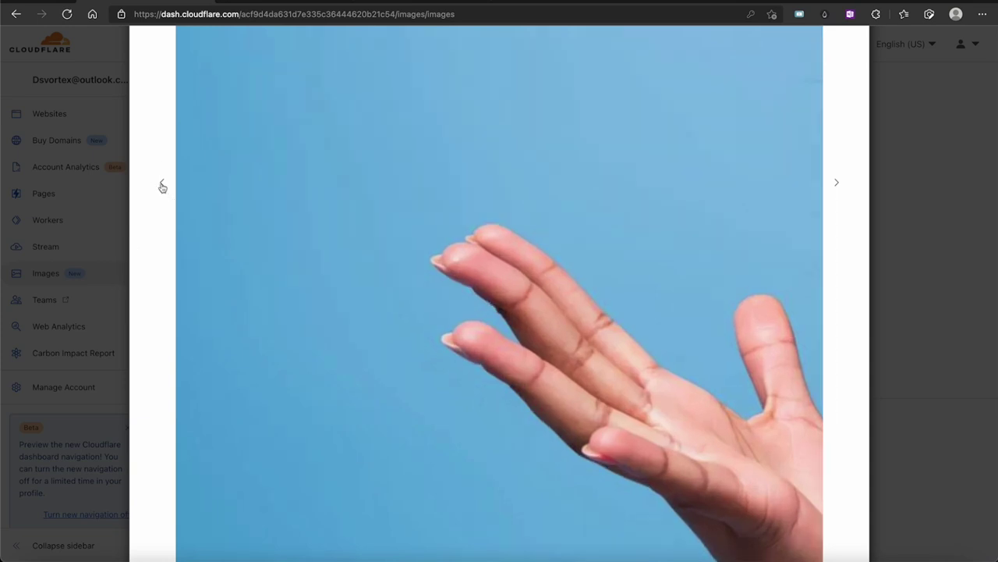
- Step back to the previous variant, zoom the image in and out, and close the preview
click(162, 187)
click(435, 182)
click(435, 182)
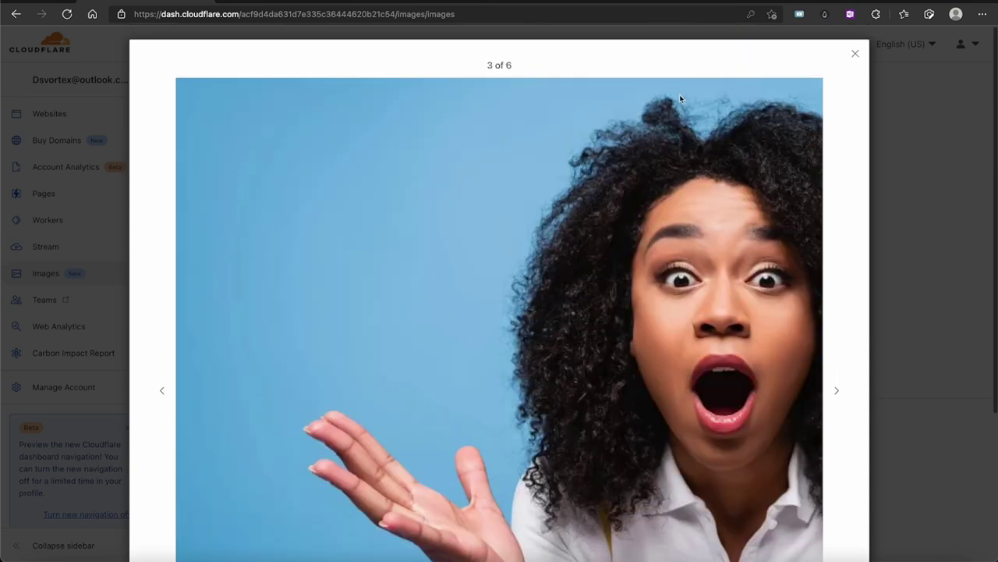
click(853, 51)
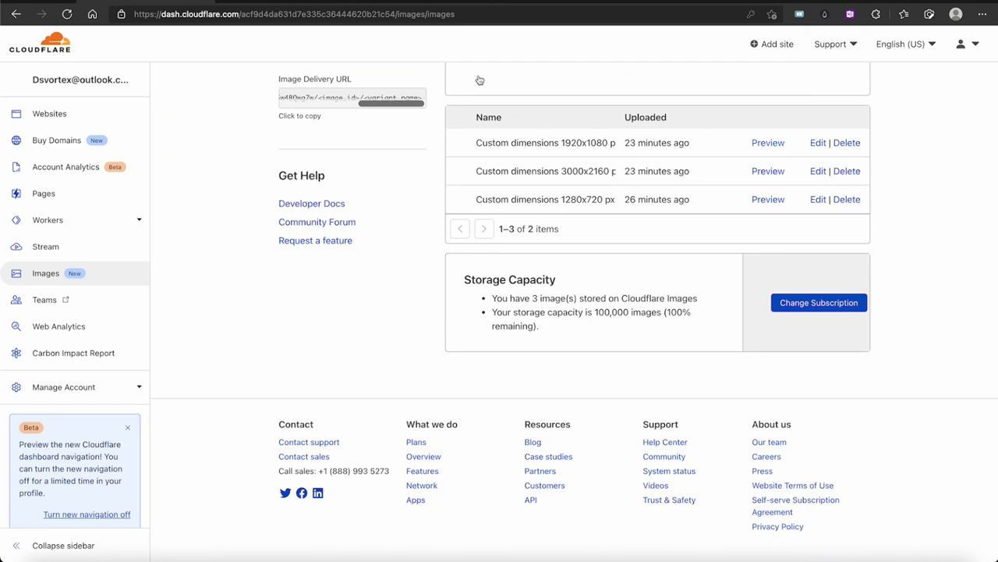
mouse_move(444, 92)
mouse_down()
mouse_move(457, 138)
mouse_move(634, 225)
mouse_move(897, 224)
mouse_up()
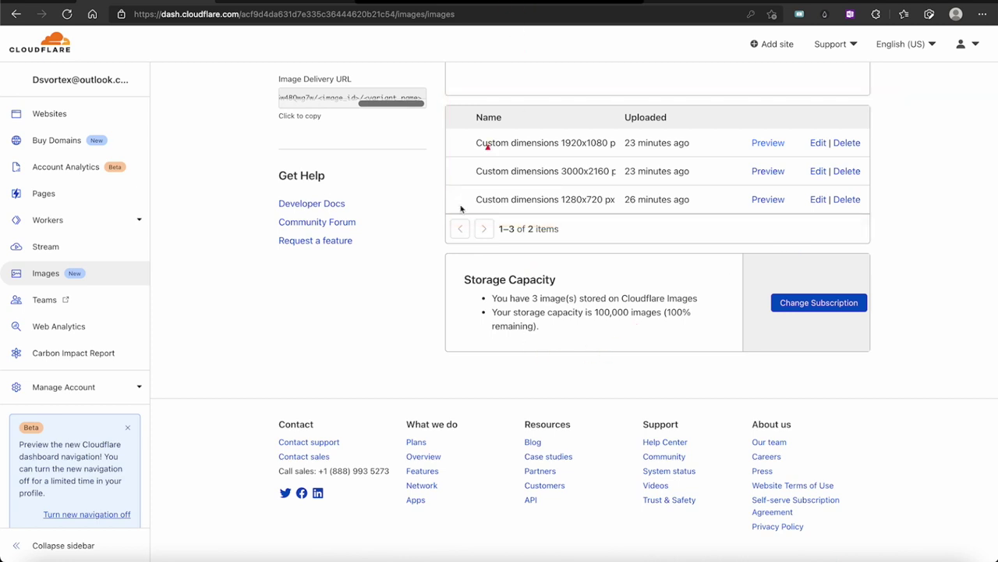
click(360, 285)
mouse_move(361, 285)
mouse_down()
mouse_move(440, 284)
mouse_move(483, 300)
mouse_up()
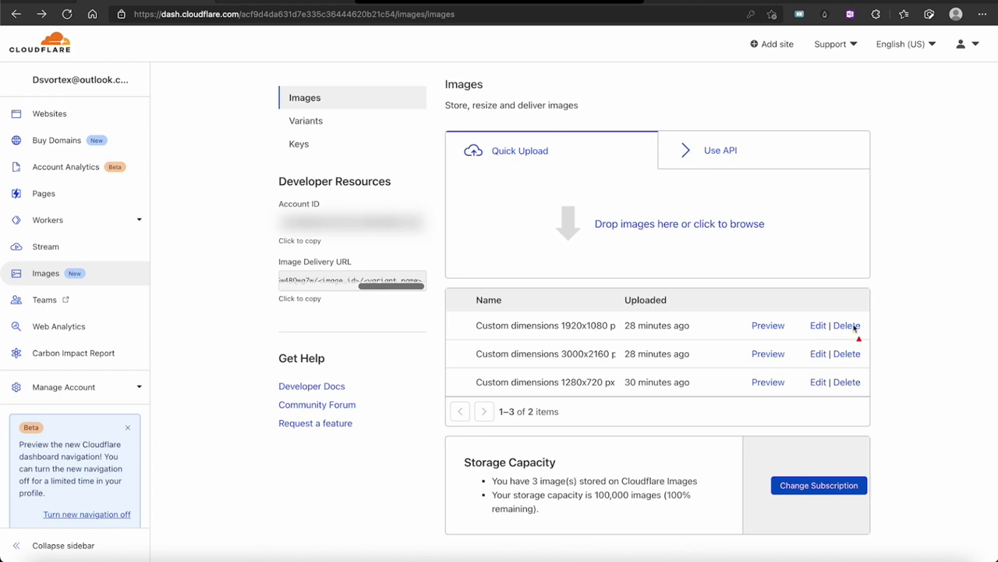
drag(664, 195, 813, 323)
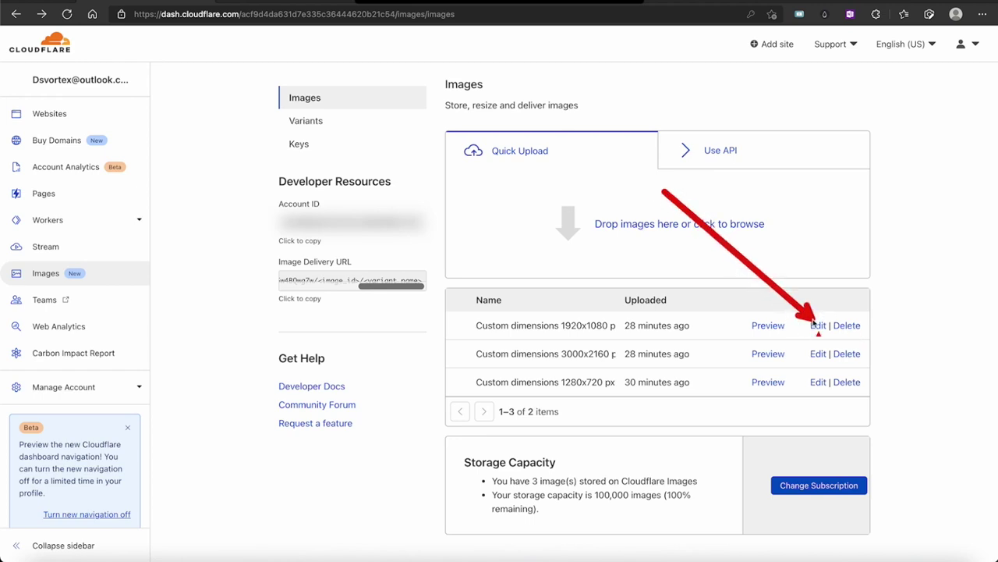
- Open the edit page for Custom dimensions 1920x1080 px.jpeg and review its image ID and variants
click(816, 326)
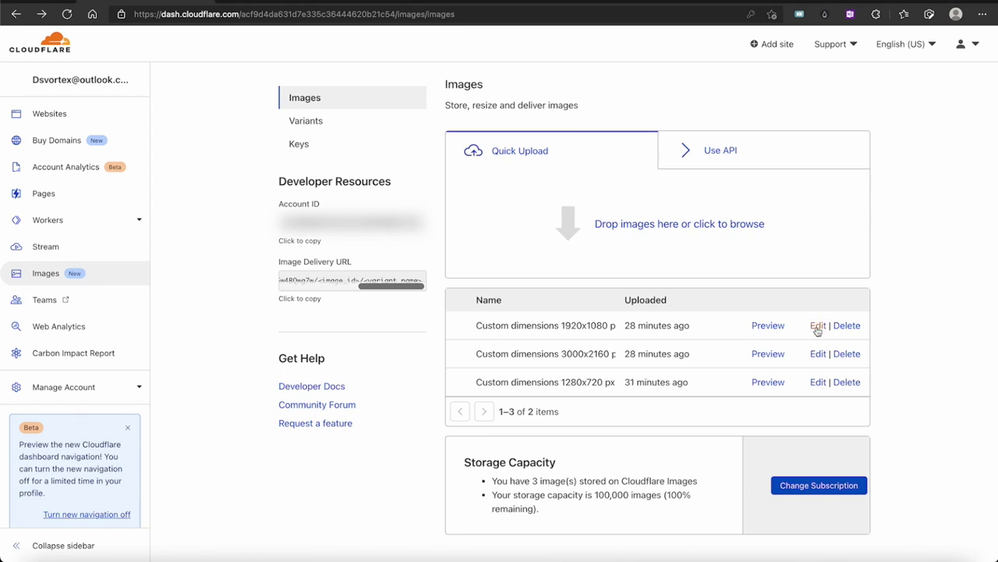
scroll(579, 245, down, 5)
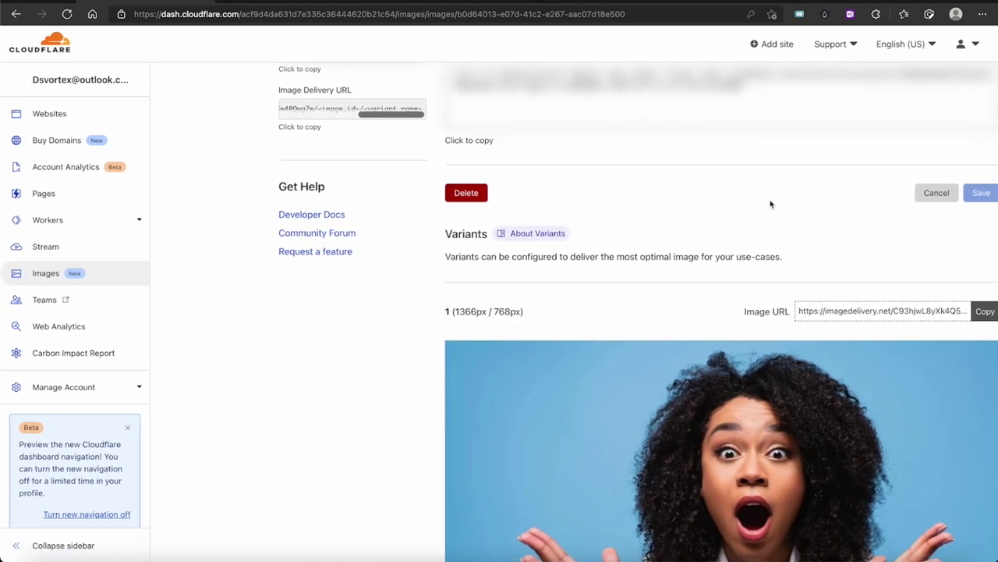
scroll(695, 180, up, 5)
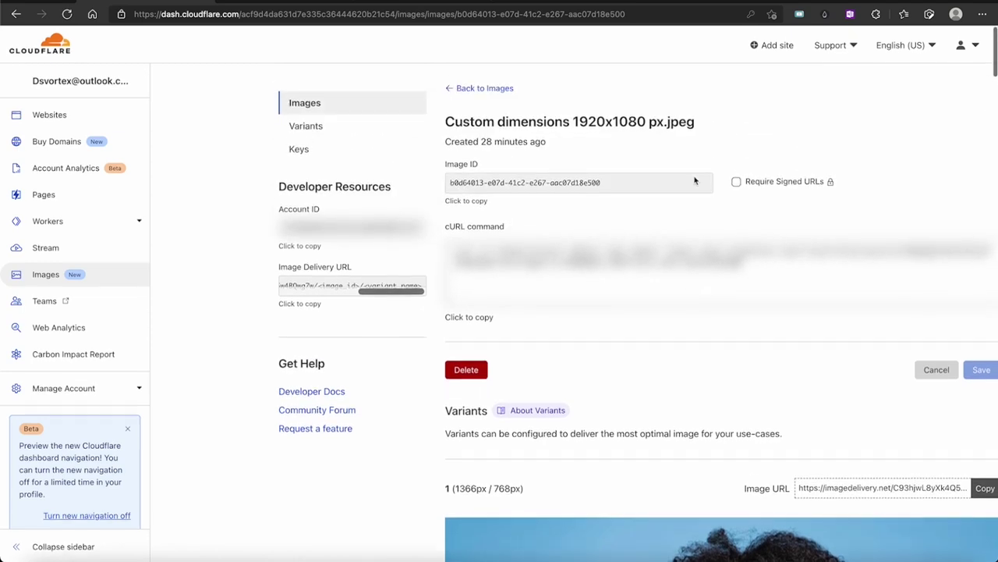